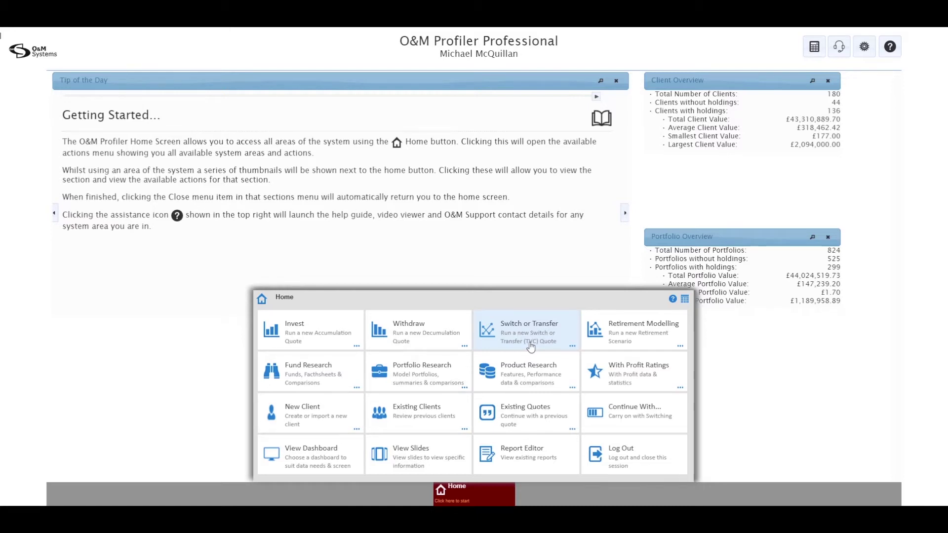
- Start a new Switch or Transfer quote from the Home menu
click(531, 346)
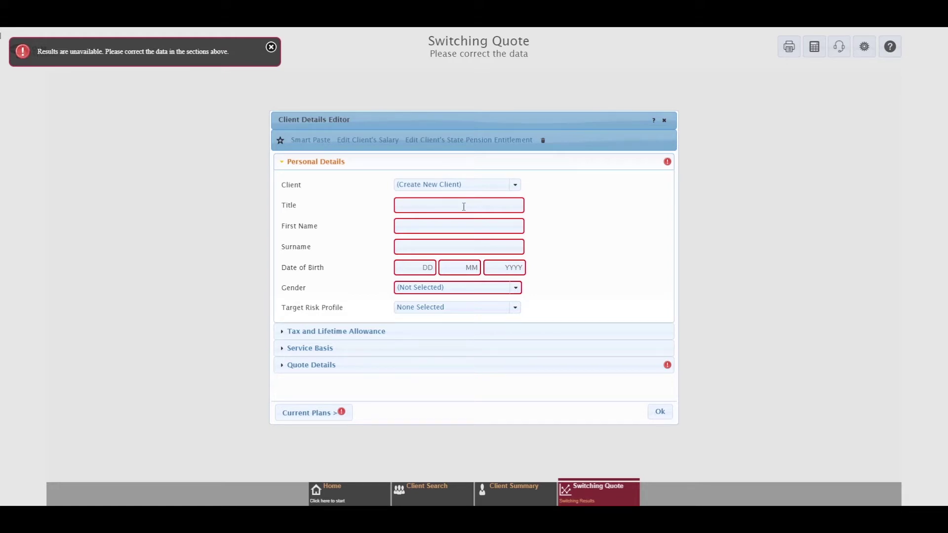
- Enter the client's title Mr, first name, surname, 01/01/1967 birth date and male gender
mouse_move(668, 166)
click(473, 207)
text(Mr)
key(Tab)
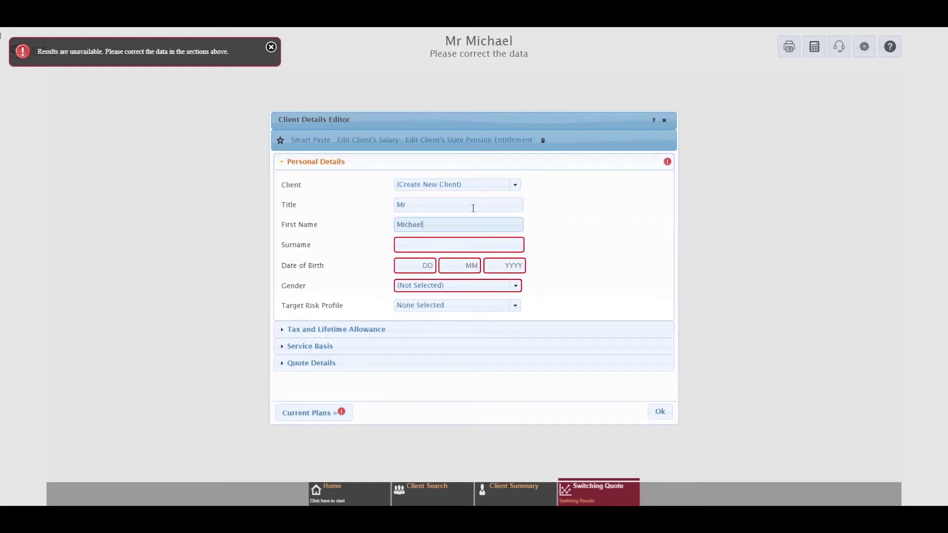
key(Tab)
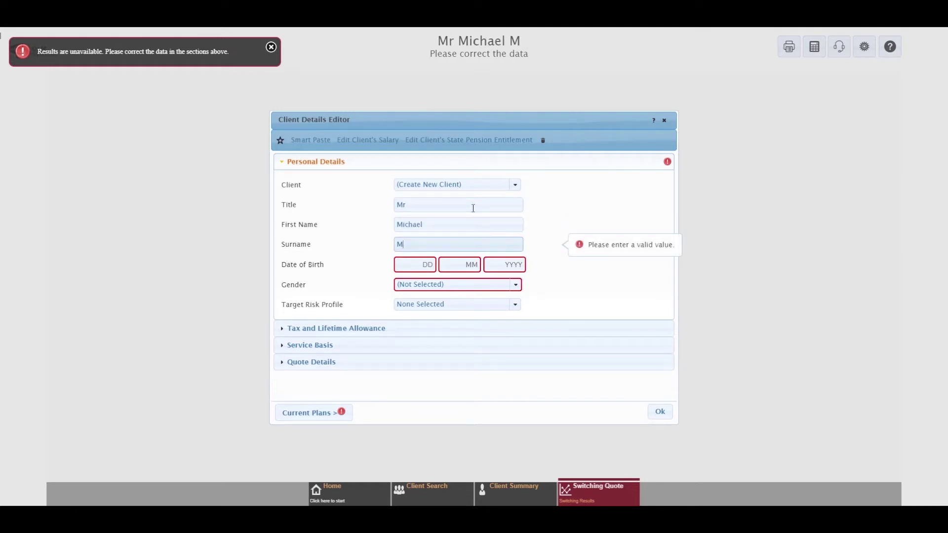
key(Tab)
text(01 01 )
text(1967)
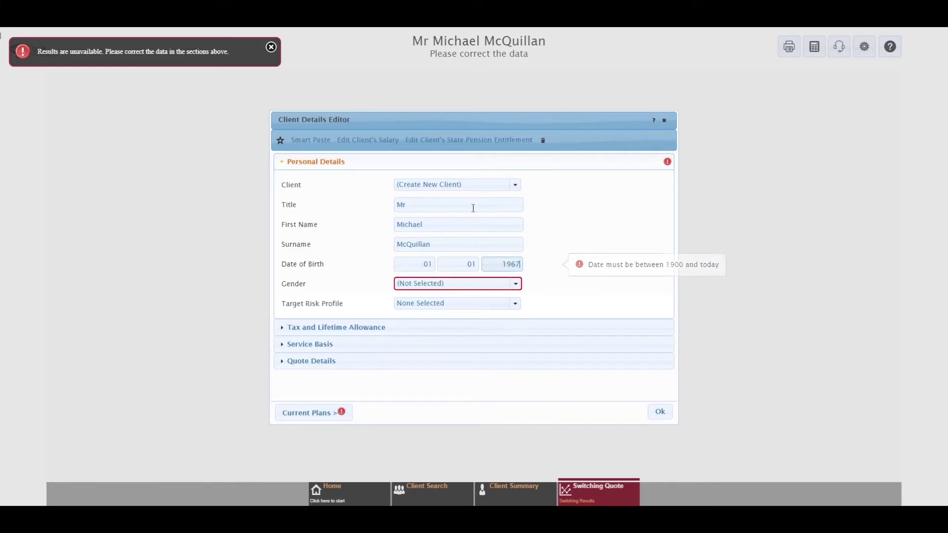
click(514, 289)
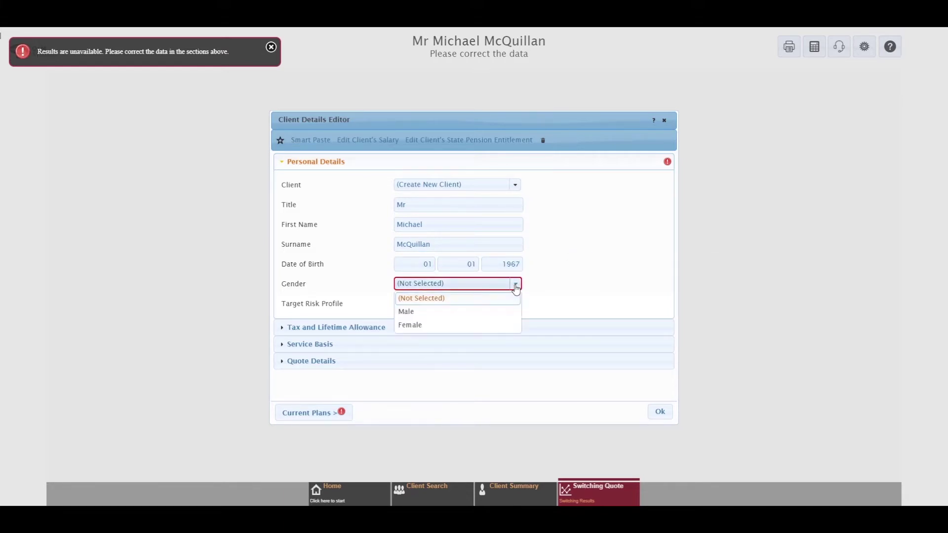
click(417, 311)
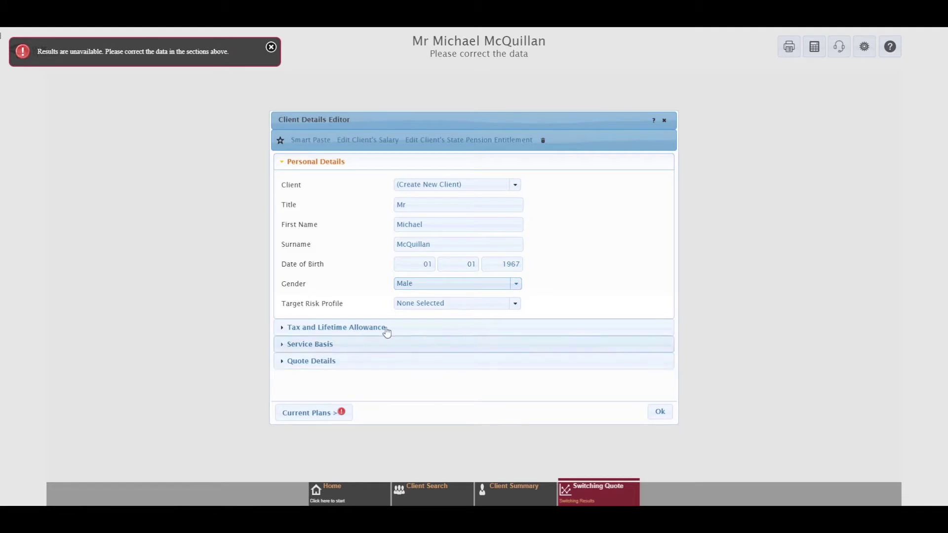
- Keep the Standard Lifetime Allowance in the tax details, then proceed to Current Plans
click(336, 328)
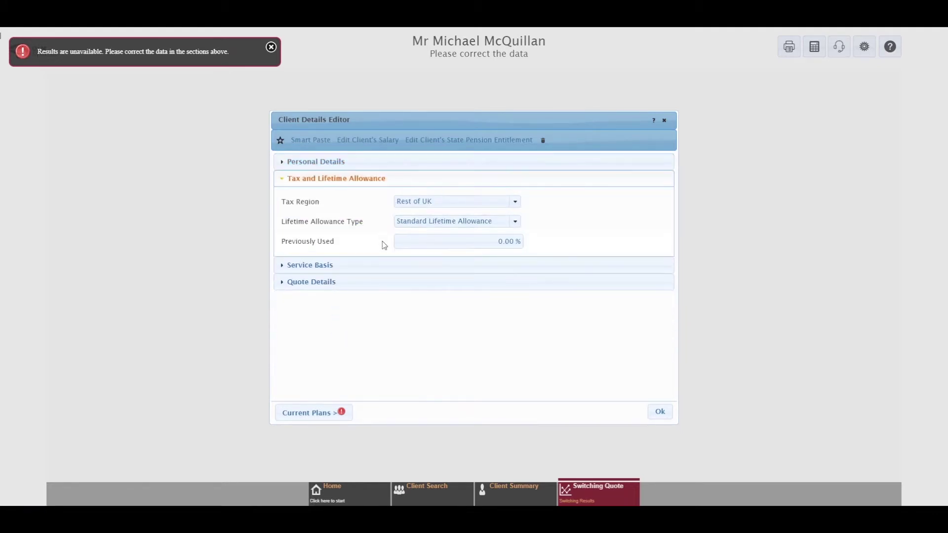
click(513, 224)
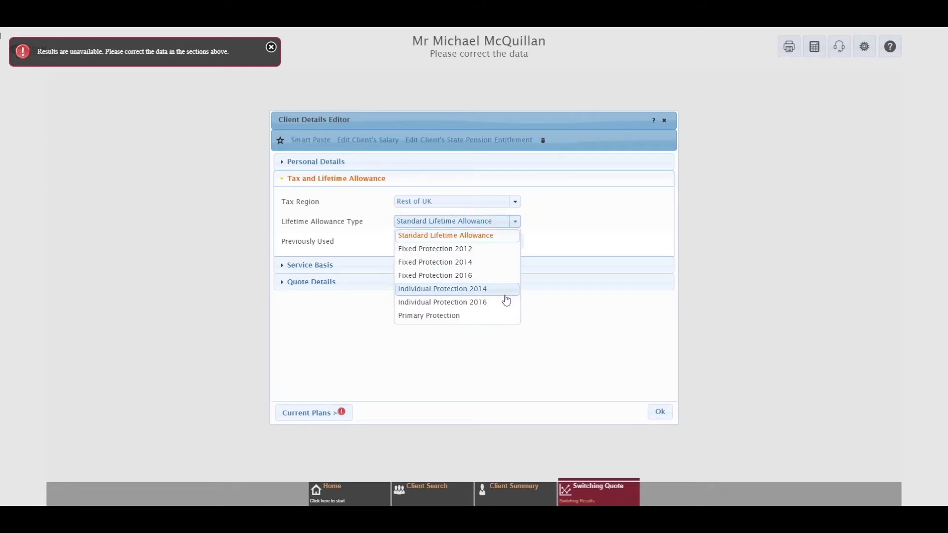
click(515, 222)
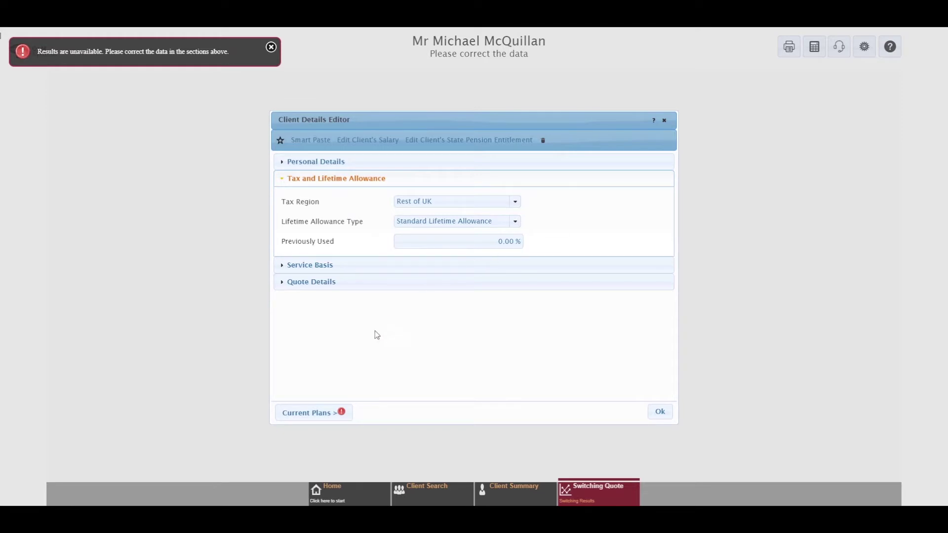
click(318, 412)
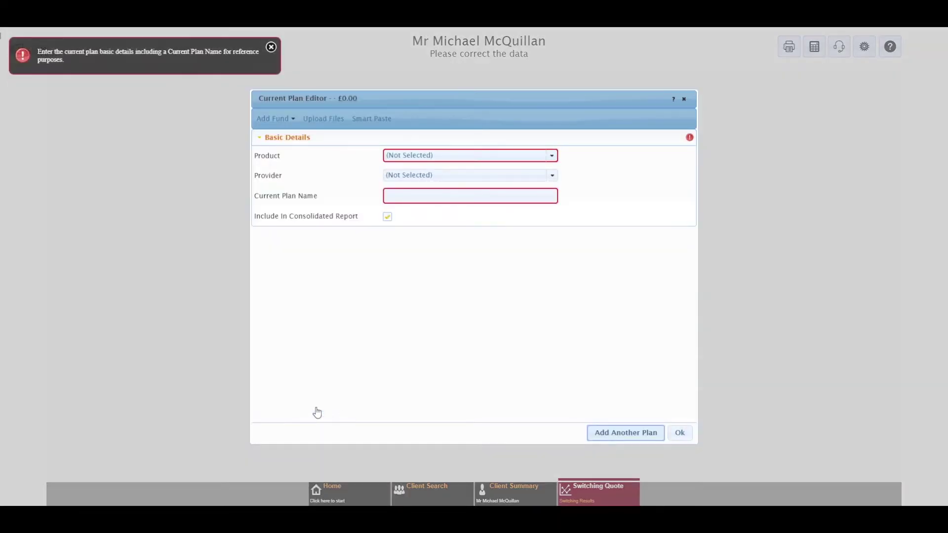
- Add a Defined Benefit Pension named 'My DB Scheme' and expand its Defined Income section
click(552, 156)
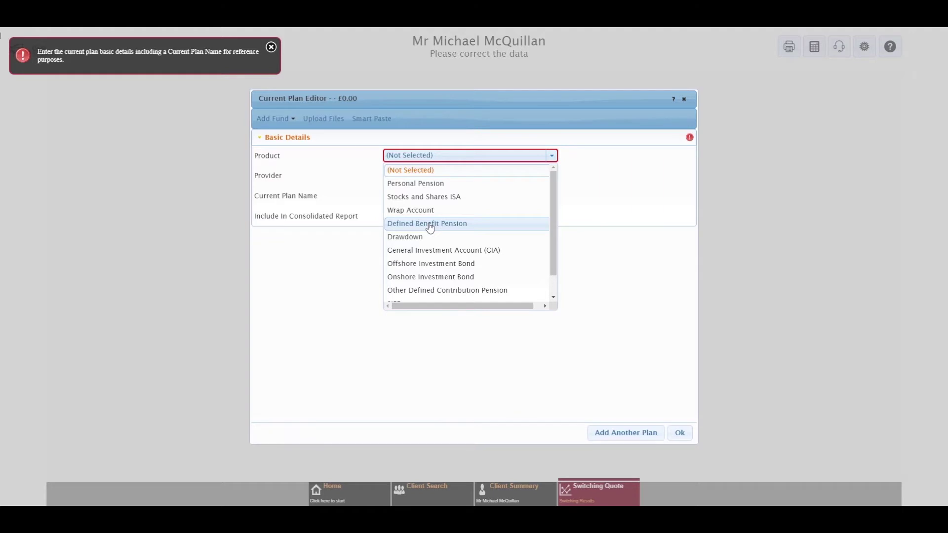
click(430, 225)
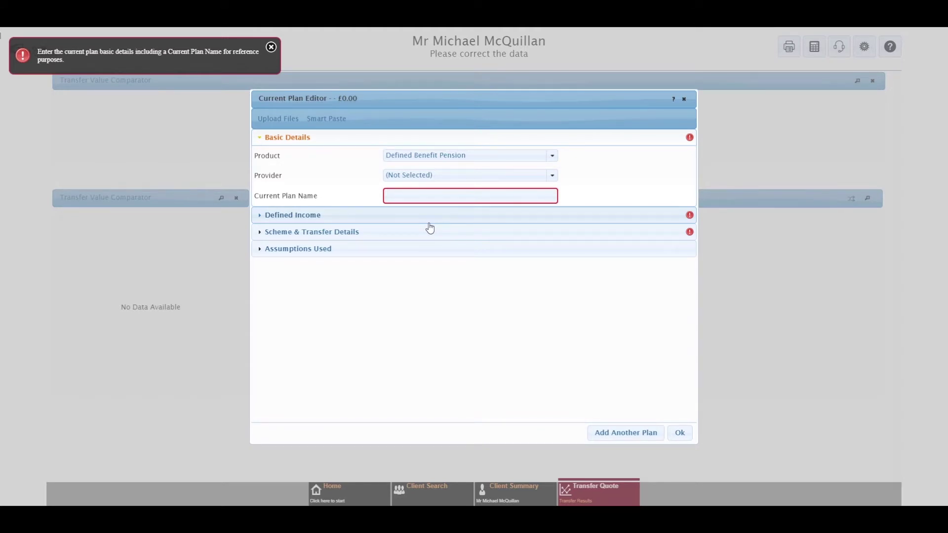
click(398, 196)
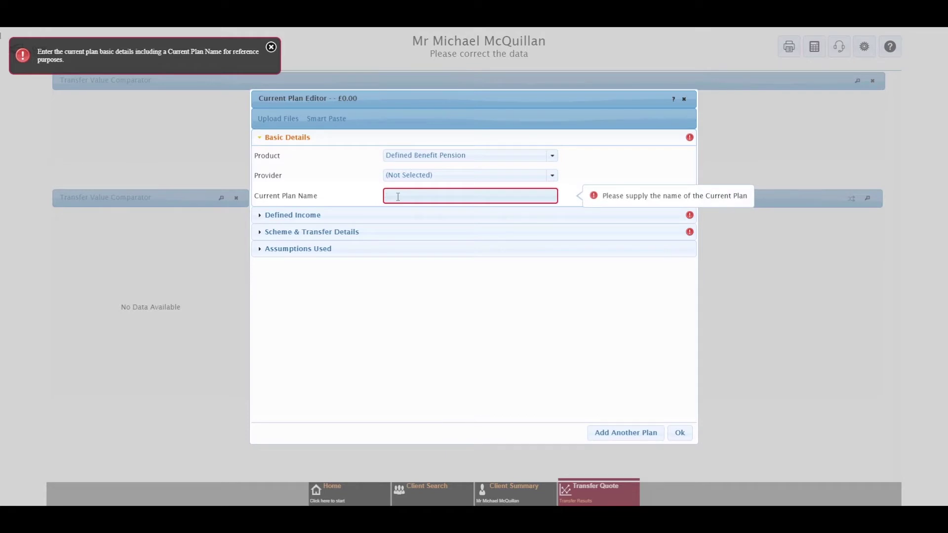
text(My DB S)
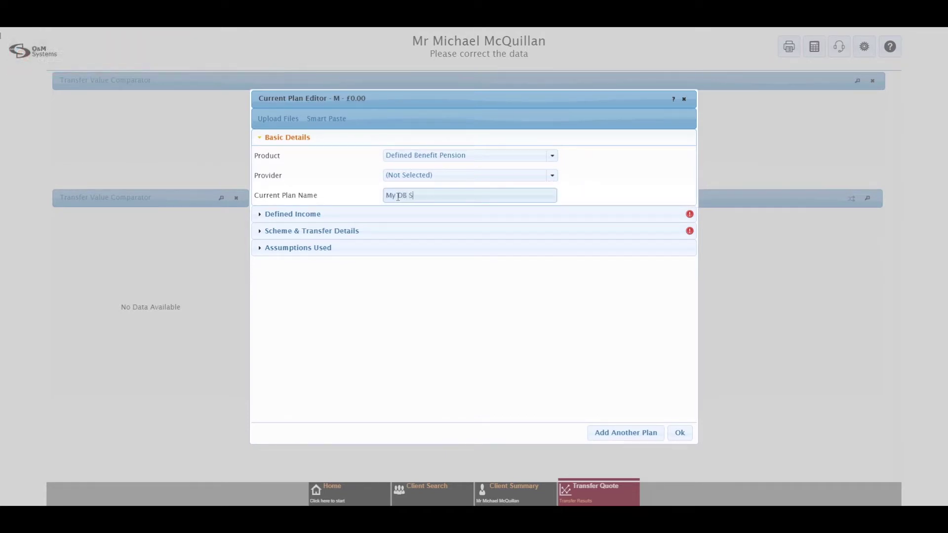
text(cheme)
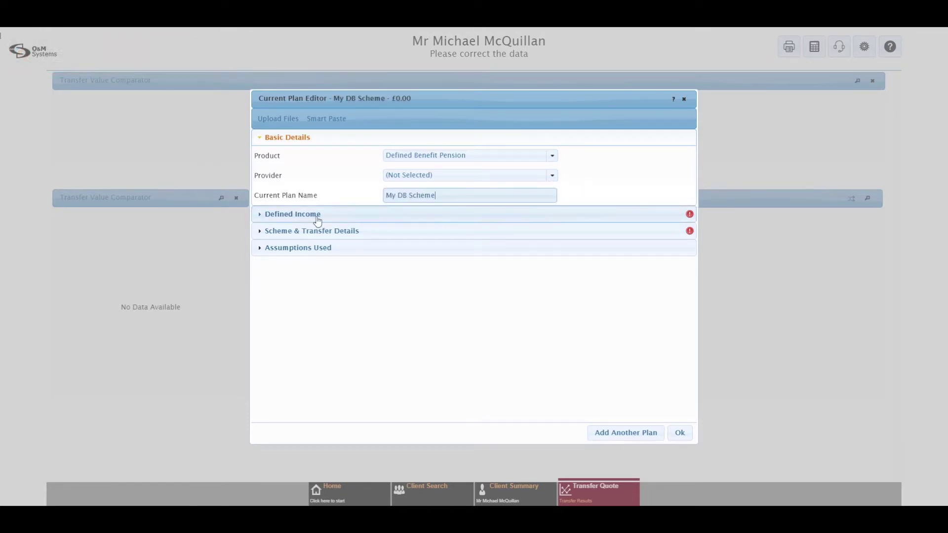
click(302, 217)
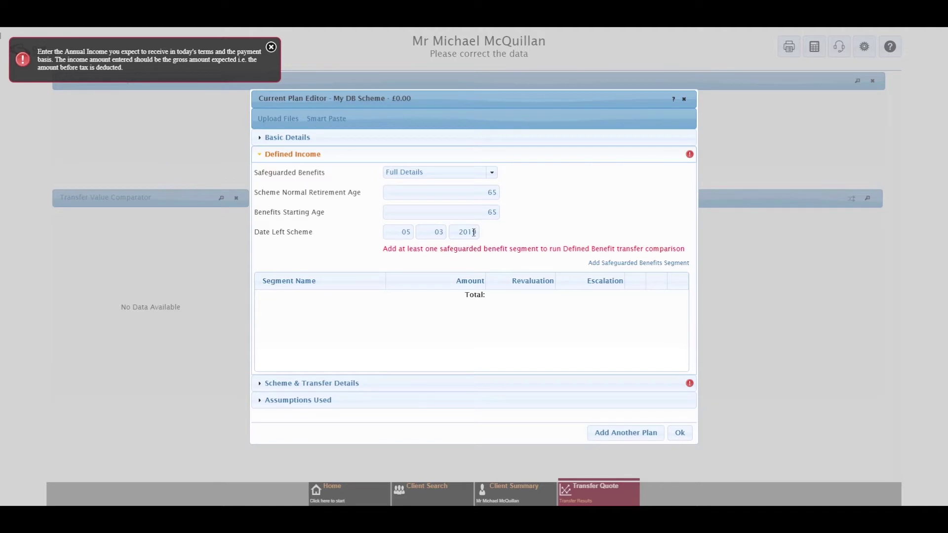
- Change the Date Left Scheme to 05/03/2016 and add a safeguarded benefits segment
drag(473, 232, 486, 235)
text(6)
click(643, 264)
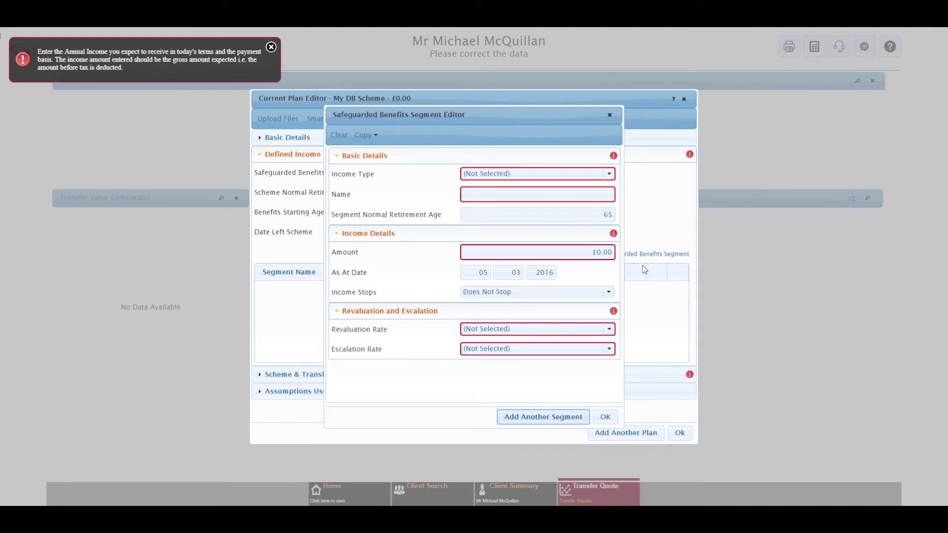
- Make the segment GMP Pre 1988, £1000, Fixed Rate revaluation, Statutory Minimum escalation
click(609, 175)
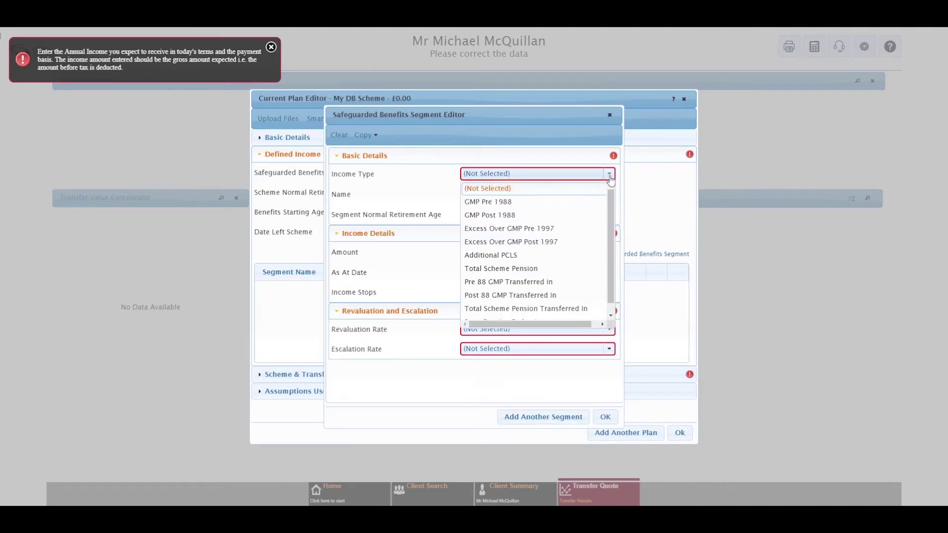
click(552, 203)
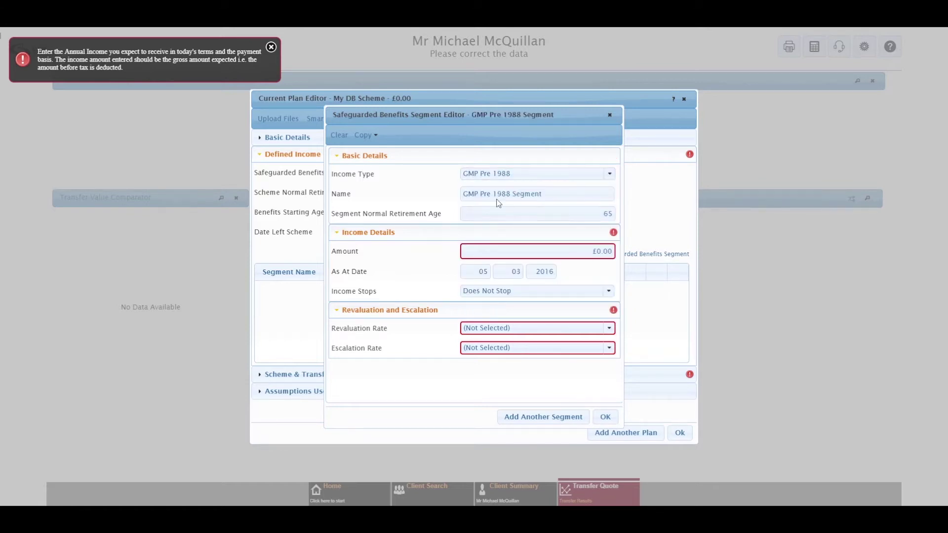
drag(563, 194, 405, 195)
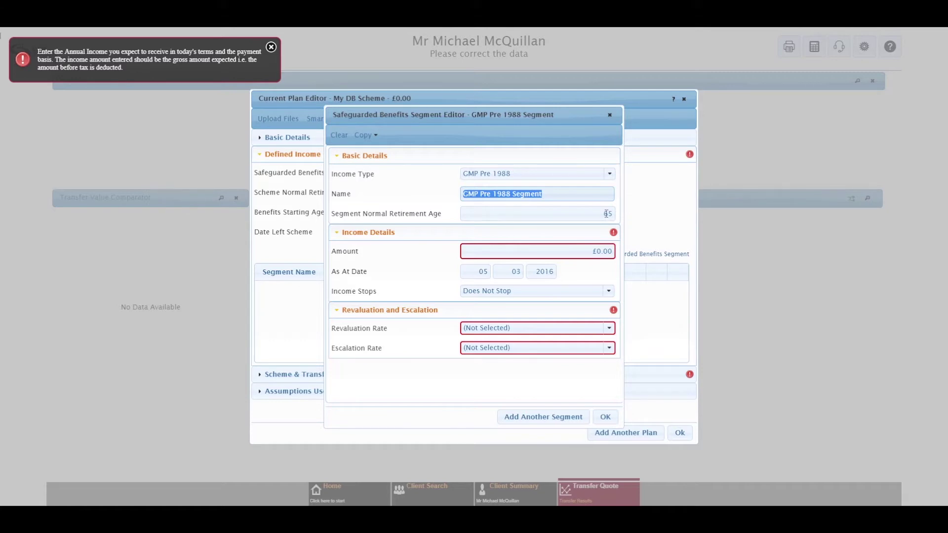
click(584, 250)
text(1000)
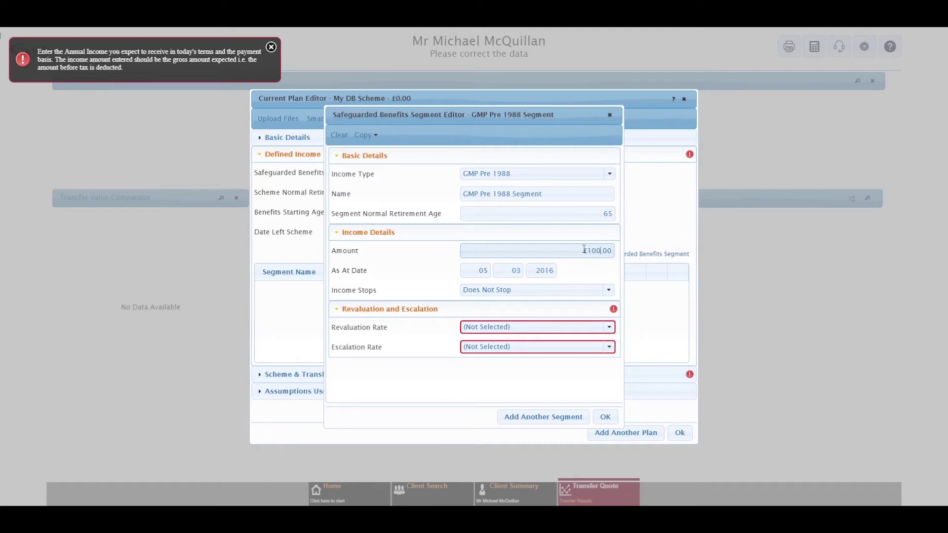
click(610, 328)
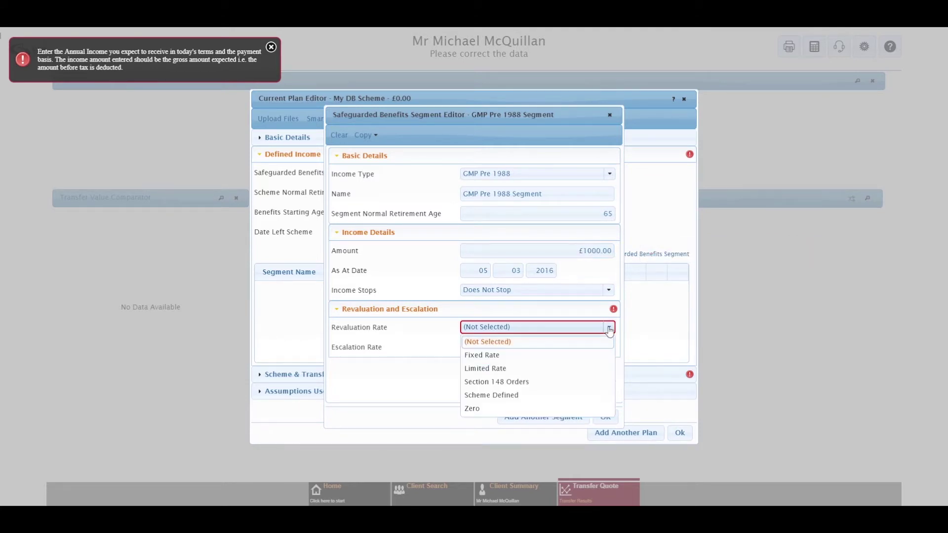
click(492, 359)
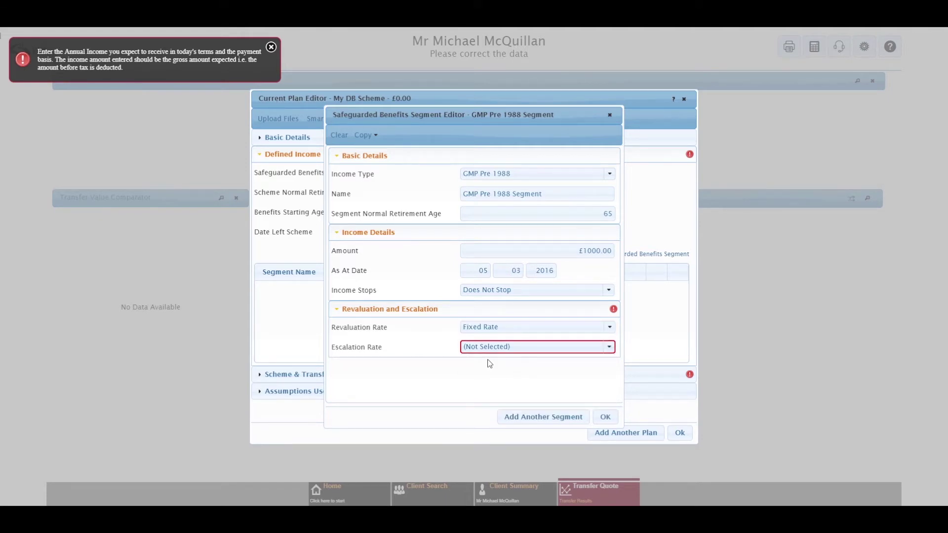
click(610, 349)
click(516, 375)
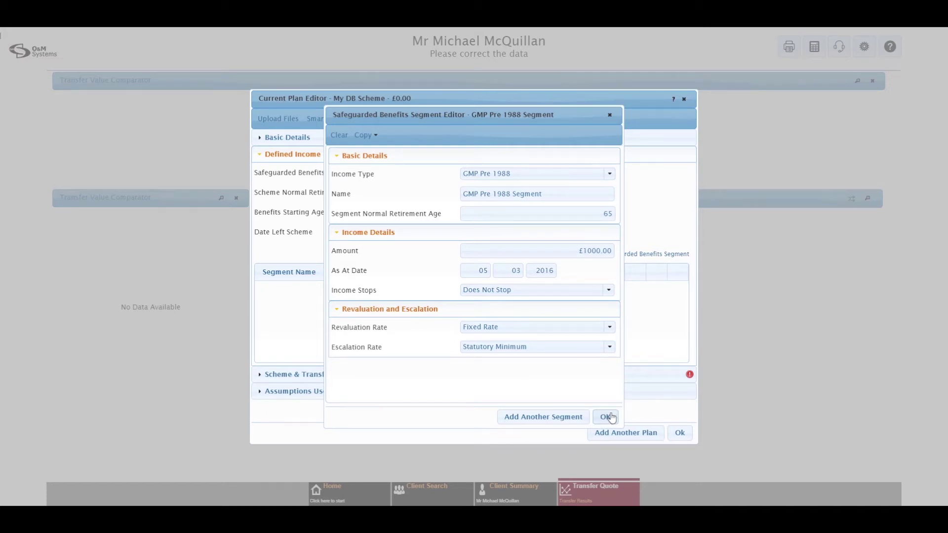
- Add a GMP Post 1988 segment of £2000 with Fixed Rate revaluation and Statutory Minimum escalation
click(552, 419)
click(611, 174)
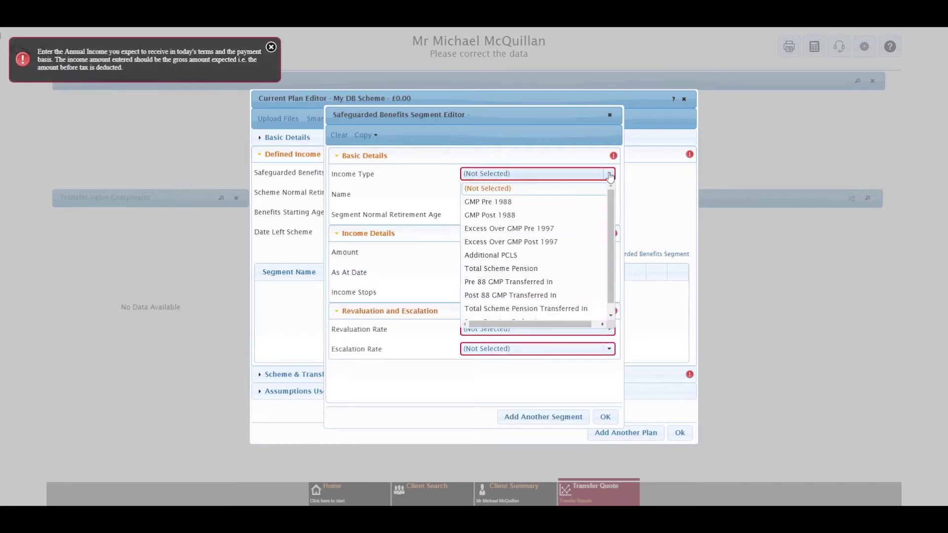
click(534, 215)
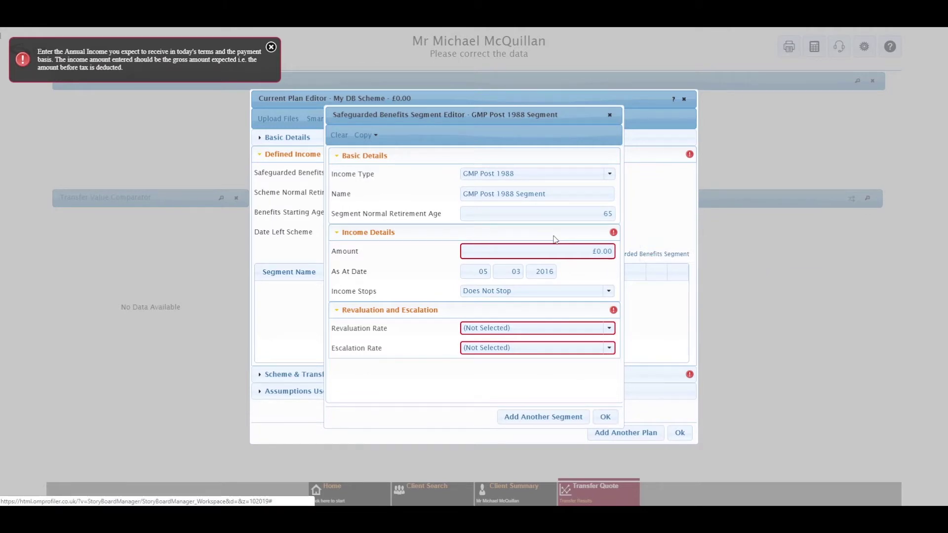
click(556, 250)
text(2000)
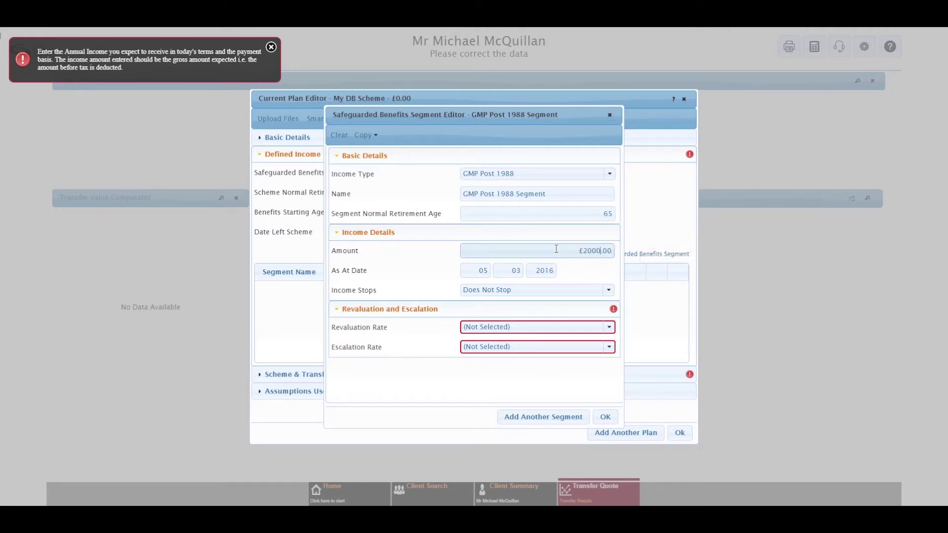
click(545, 327)
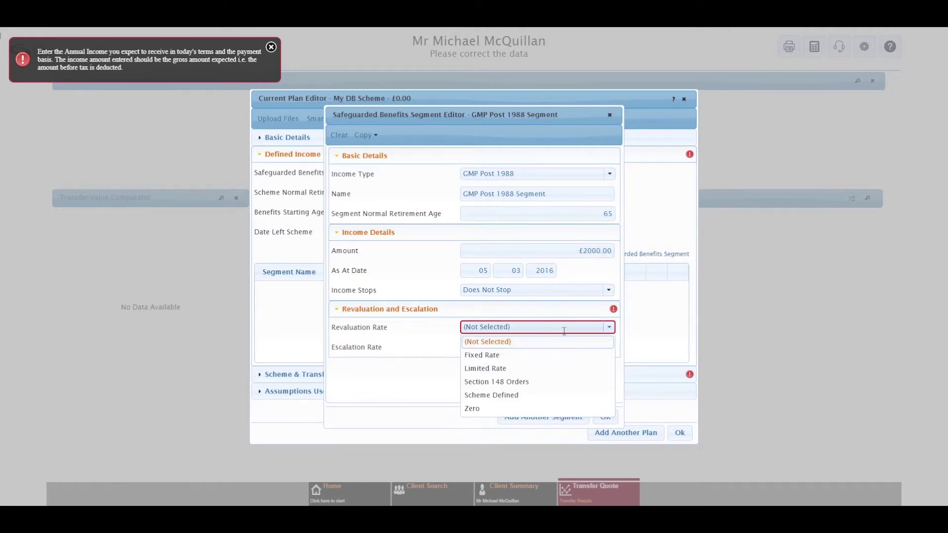
click(538, 357)
click(537, 351)
click(525, 375)
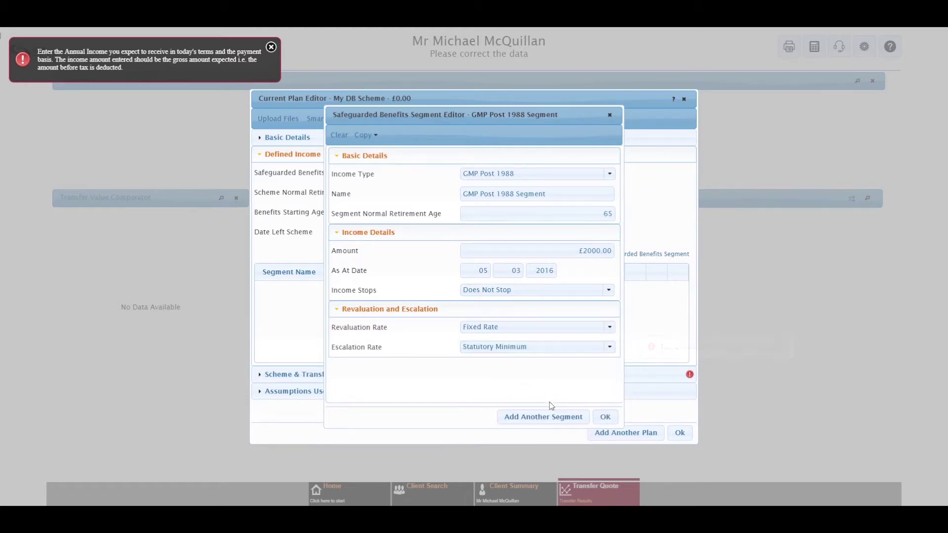
- Add an Excess Over GMP Pre 1997 segment: £3000, Statutory Orders (Max 5%) revaluation, RPI escalation capped at 5
click(553, 416)
click(609, 173)
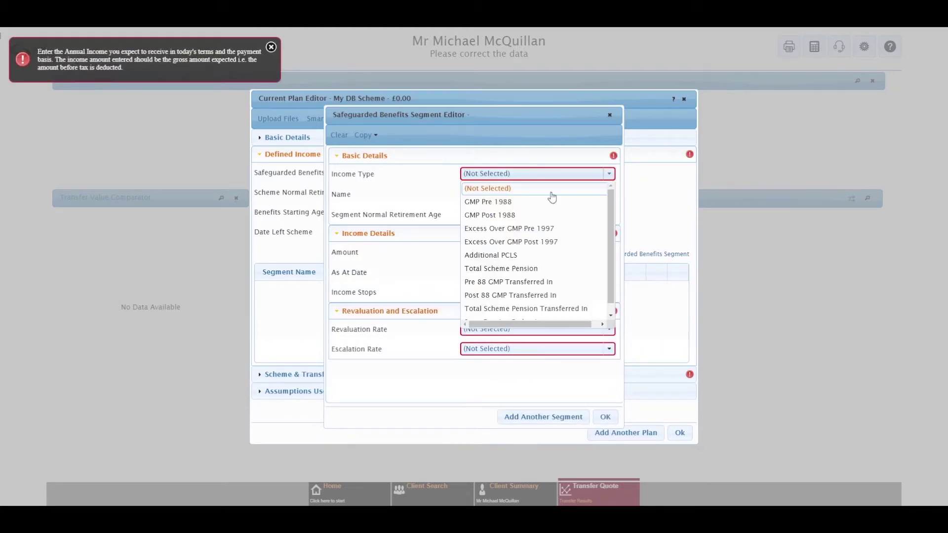
click(557, 229)
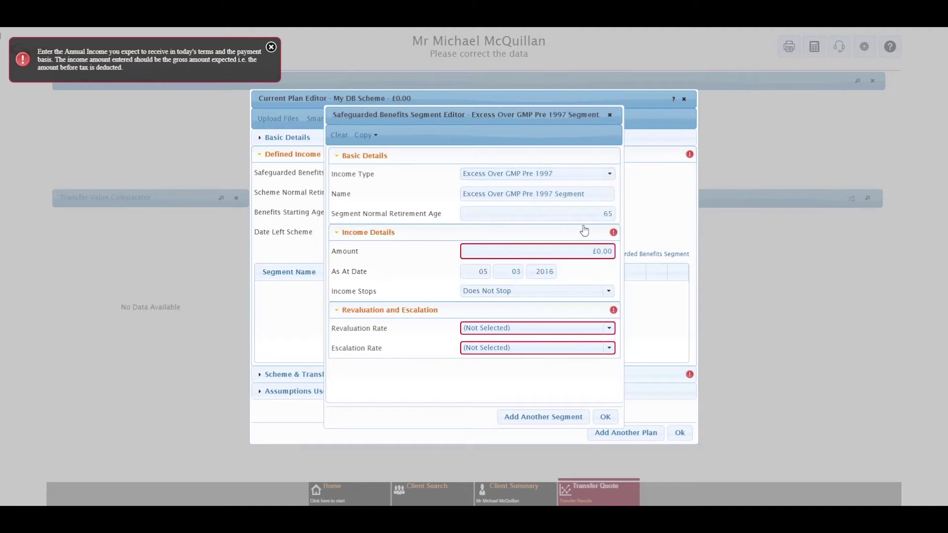
click(576, 254)
text(3000)
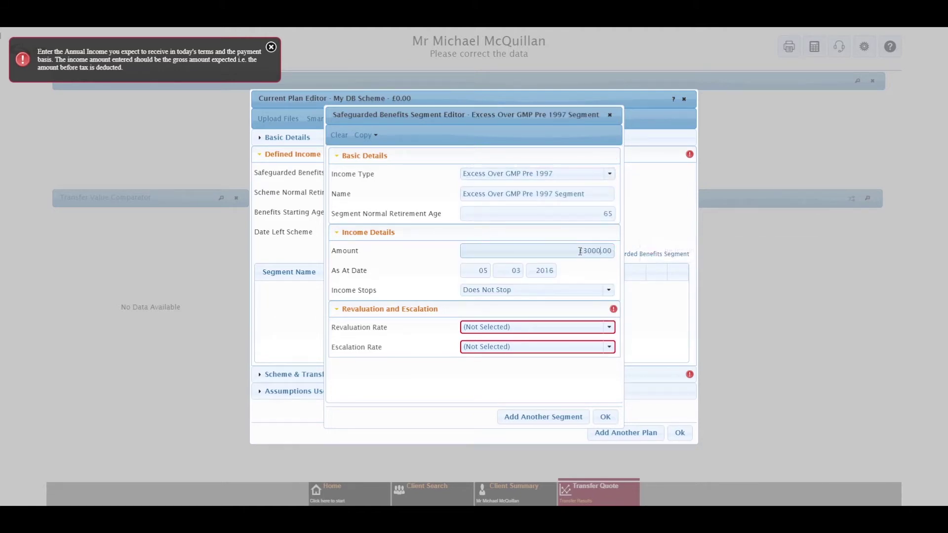
click(609, 327)
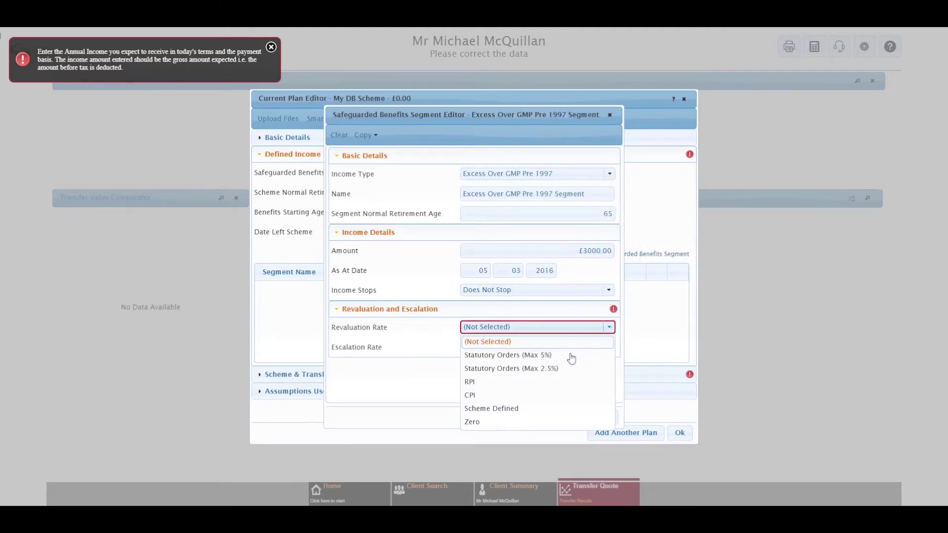
click(549, 355)
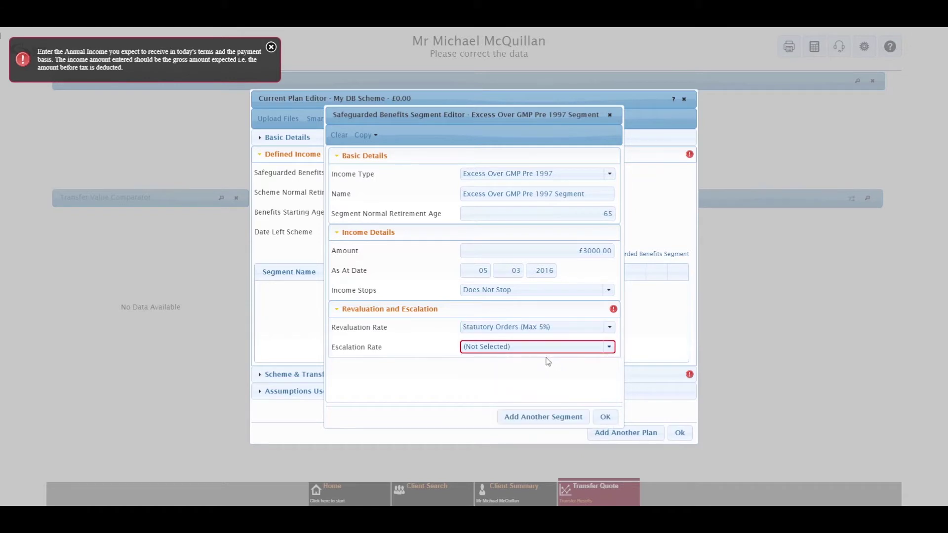
click(609, 347)
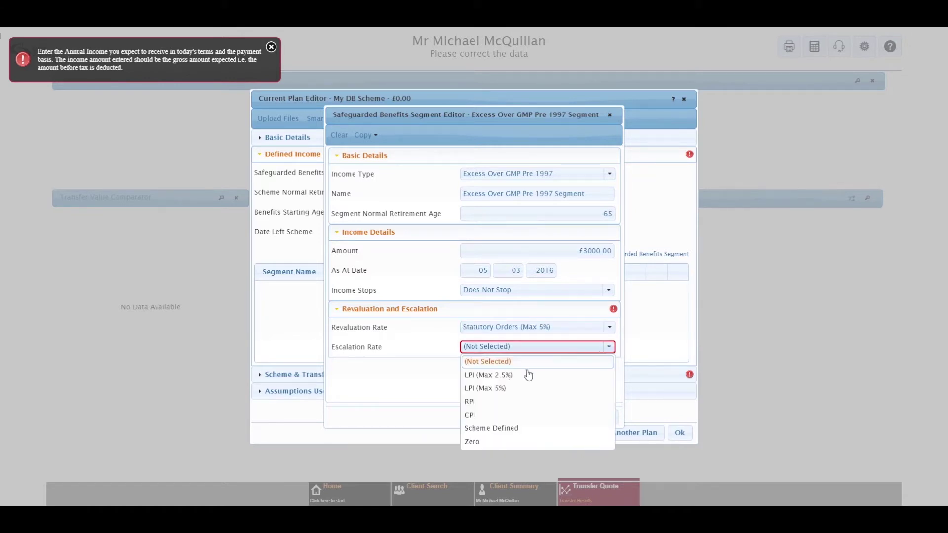
click(496, 401)
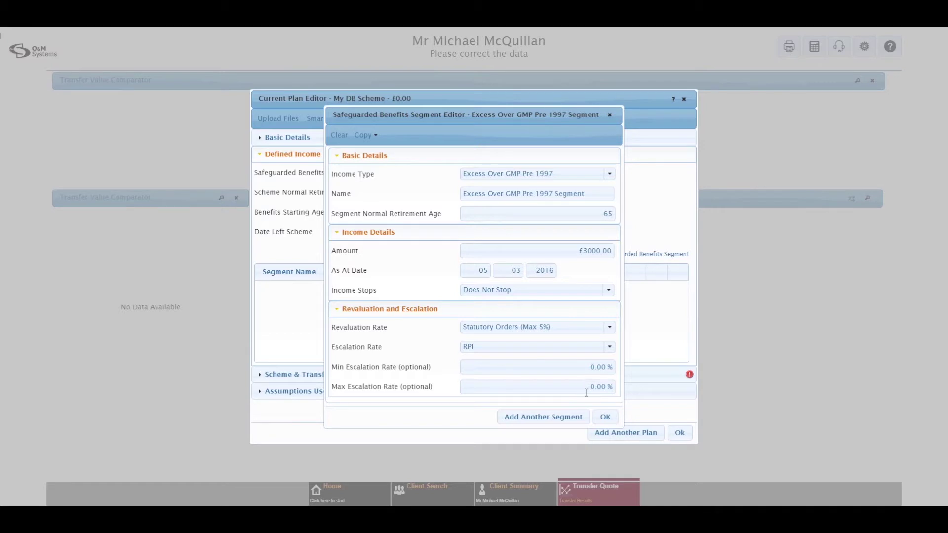
click(586, 386)
text(5)
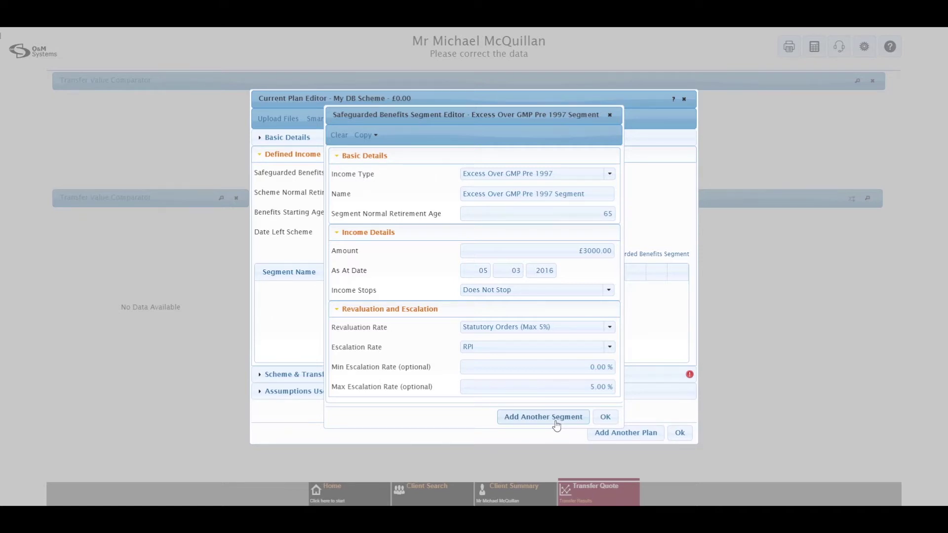
- Add an Excess Over GMP Post 1997 segment of £4000, Statutory Orders (Max 5%), RPI, and save
click(557, 425)
click(610, 174)
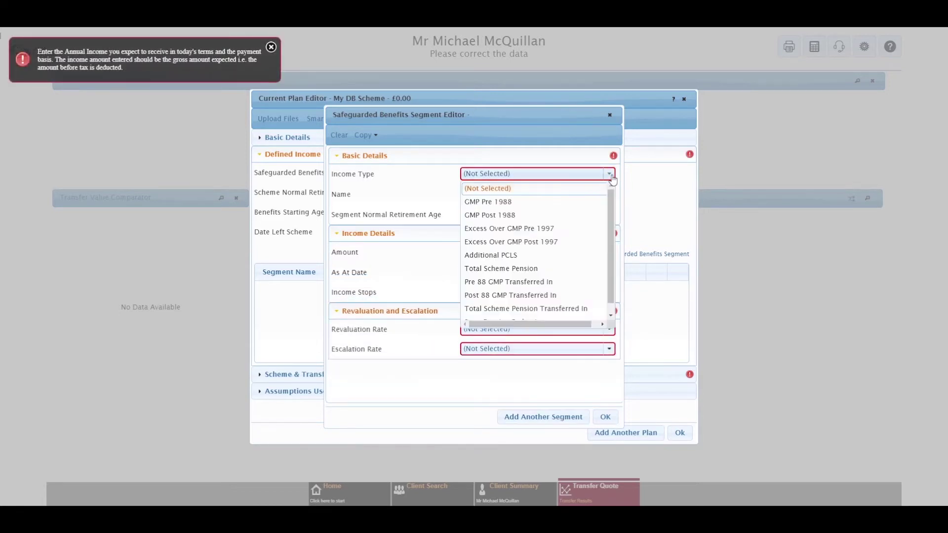
click(542, 242)
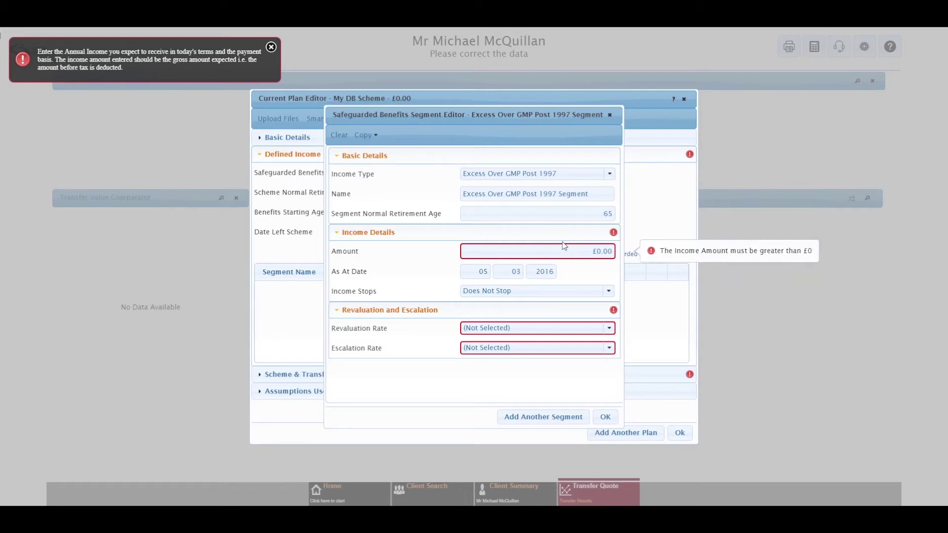
click(576, 252)
text(4000)
click(609, 327)
click(567, 355)
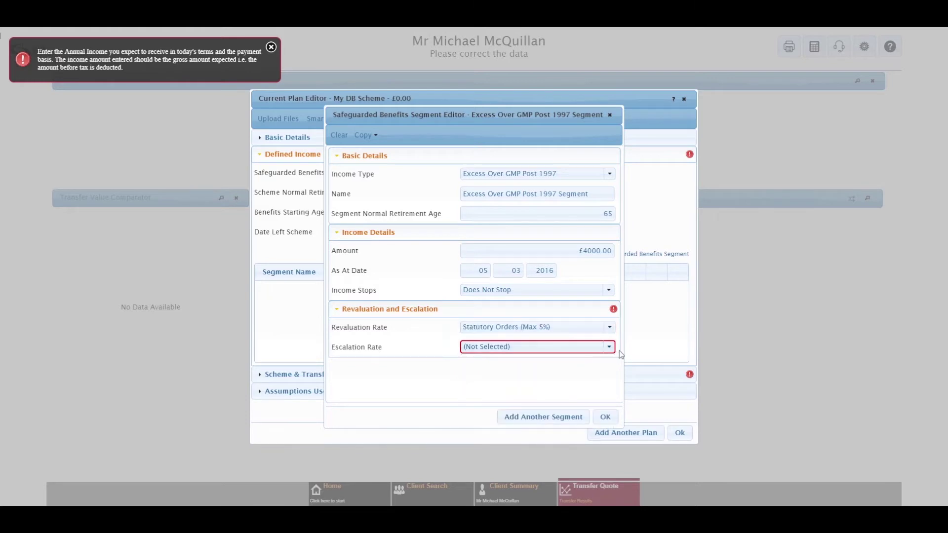
click(609, 347)
click(508, 402)
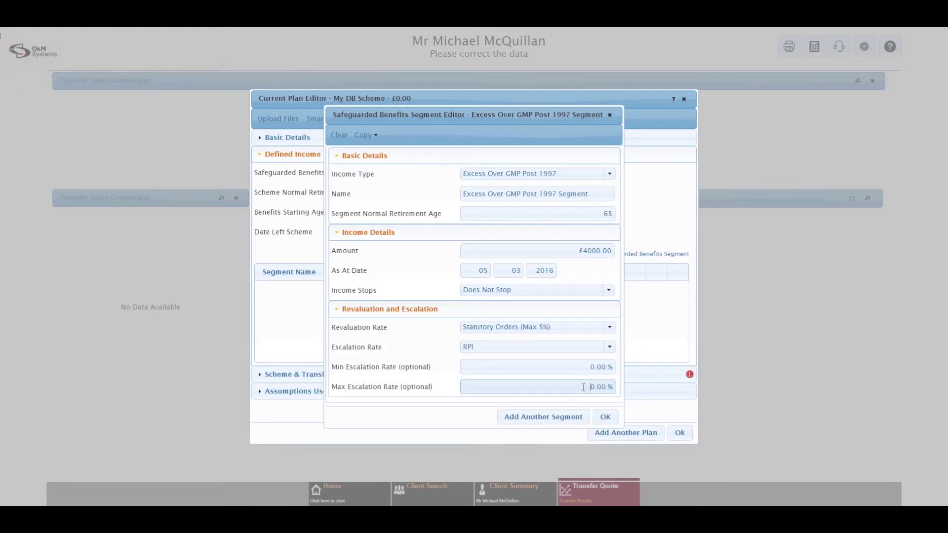
click(604, 418)
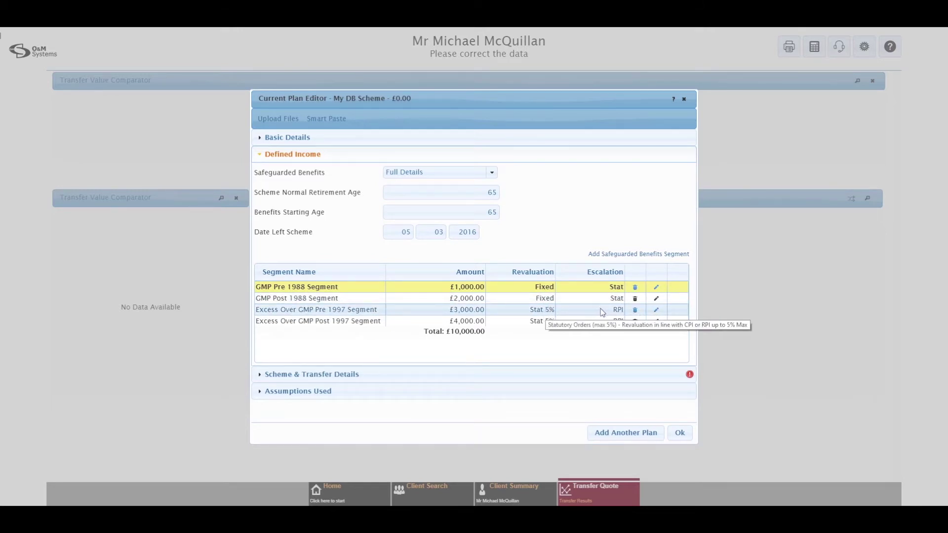
click(617, 312)
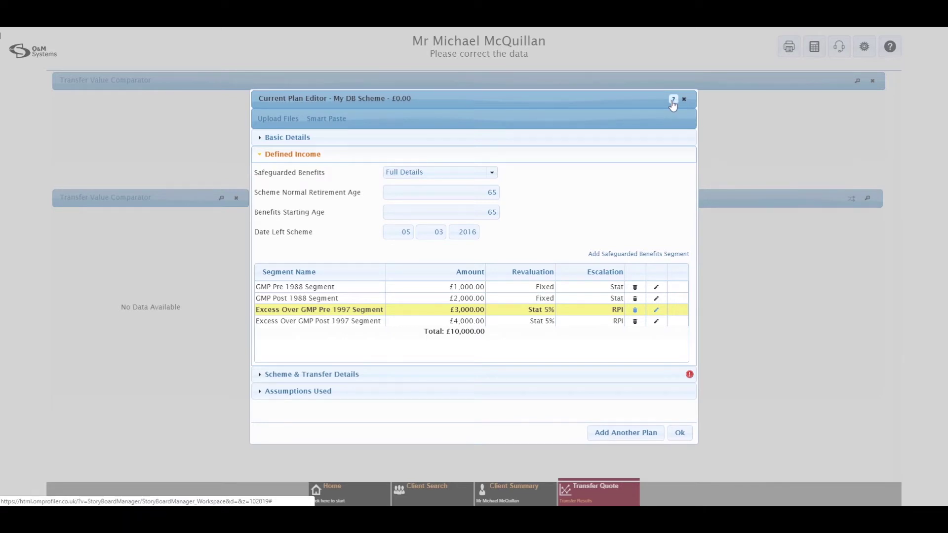
- Open Help Assistance and browse the how-to guides, searching for 'state'
click(673, 99)
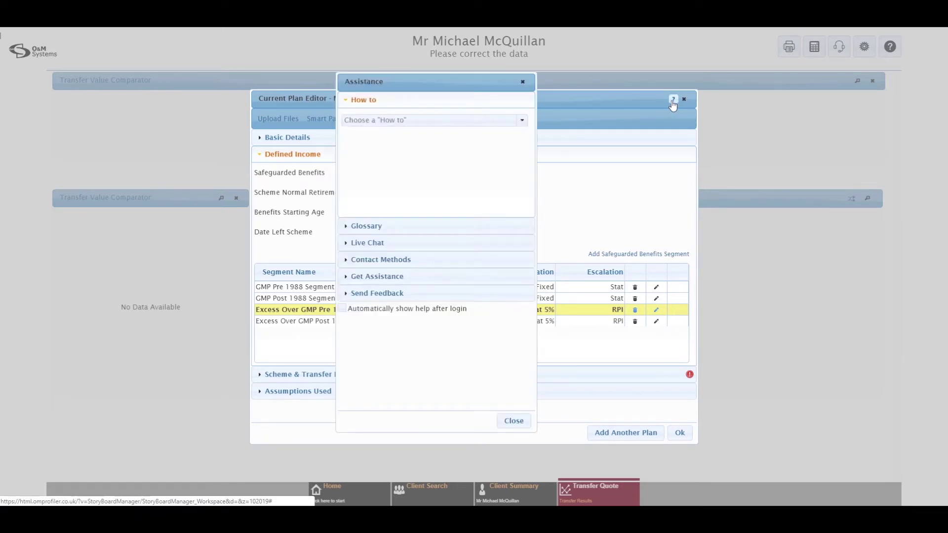
click(521, 121)
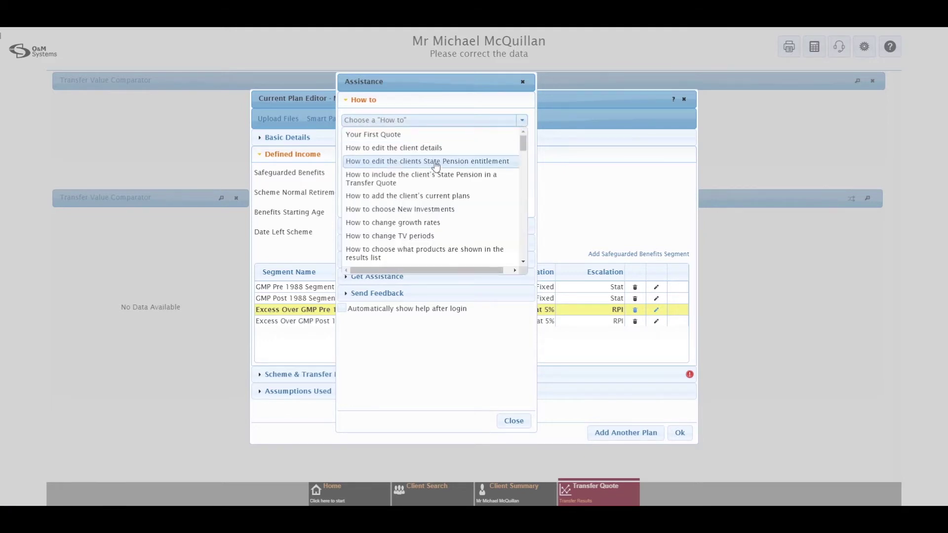
scroll(436, 166, down, 5)
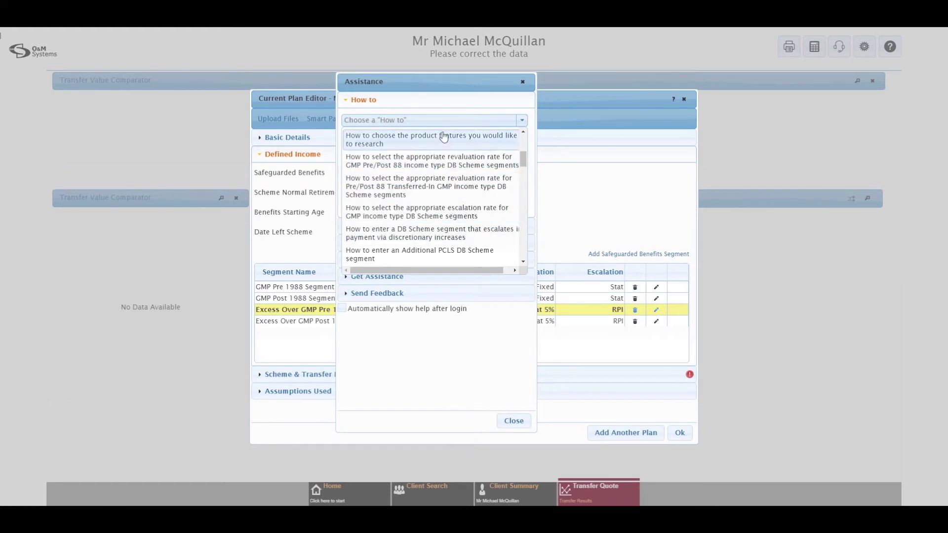
scroll(455, 194, down, 3)
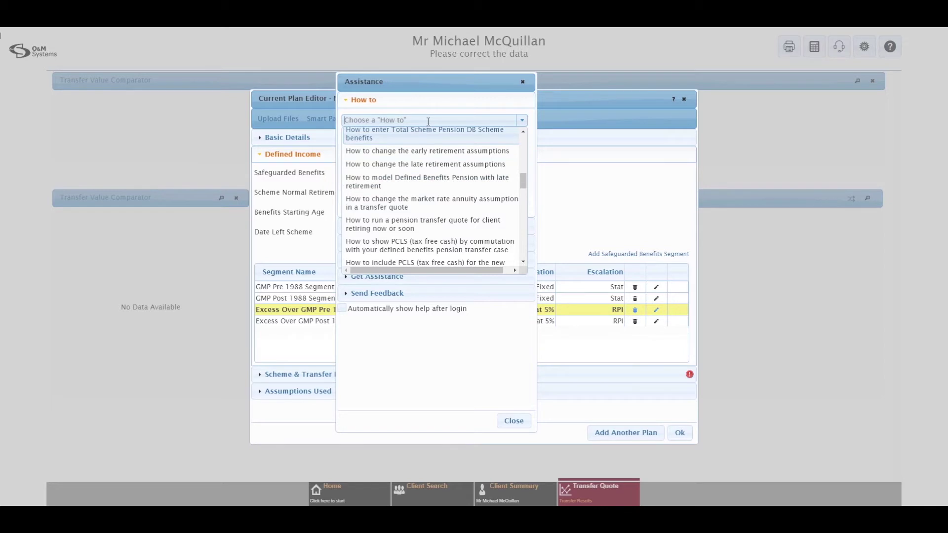
text(state)
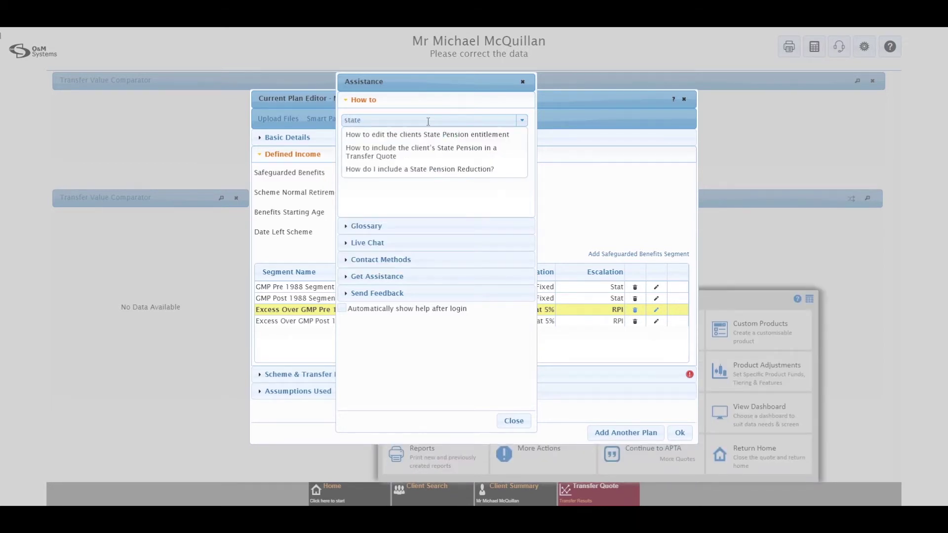
click(427, 170)
- Show the Transfer Glossary and scroll to the Revaluation Rate – Statutory Orders (Max 5%) entry
click(380, 228)
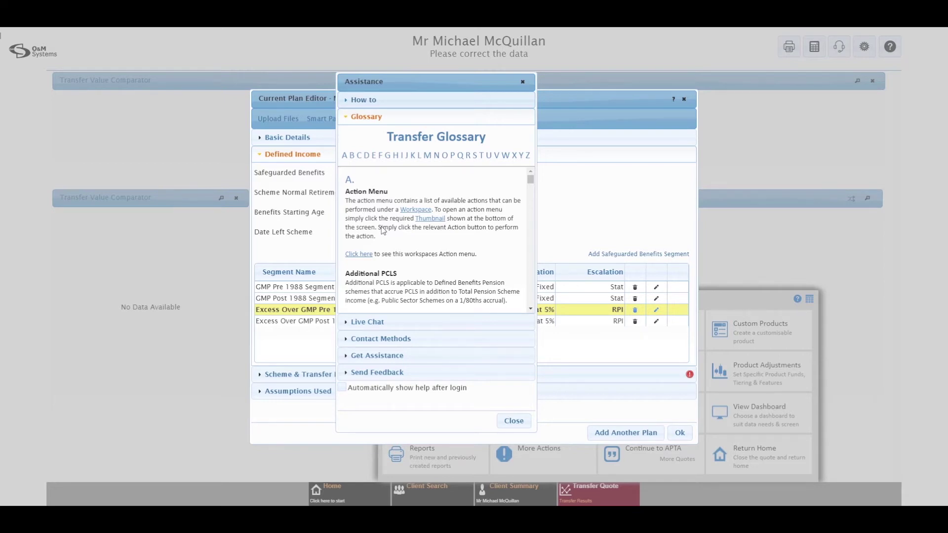
click(380, 155)
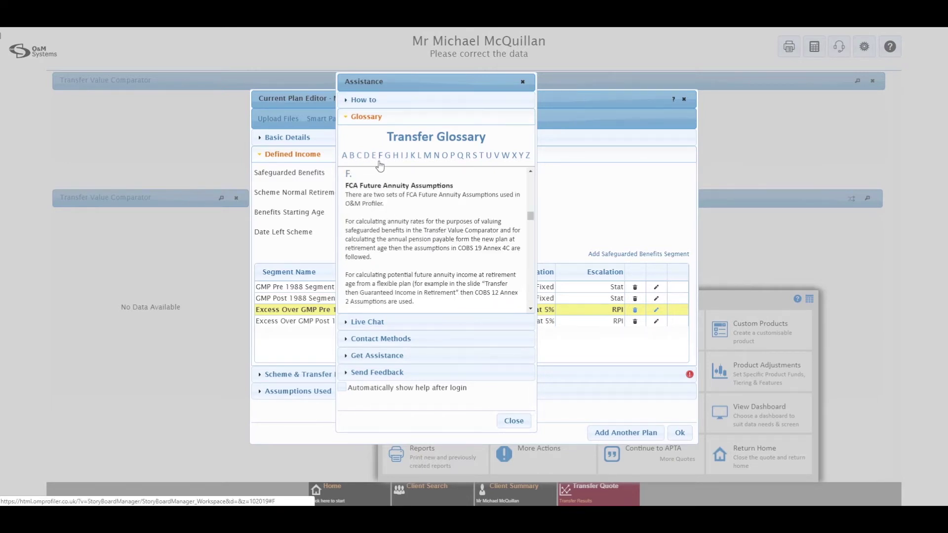
scroll(382, 186, down, 5)
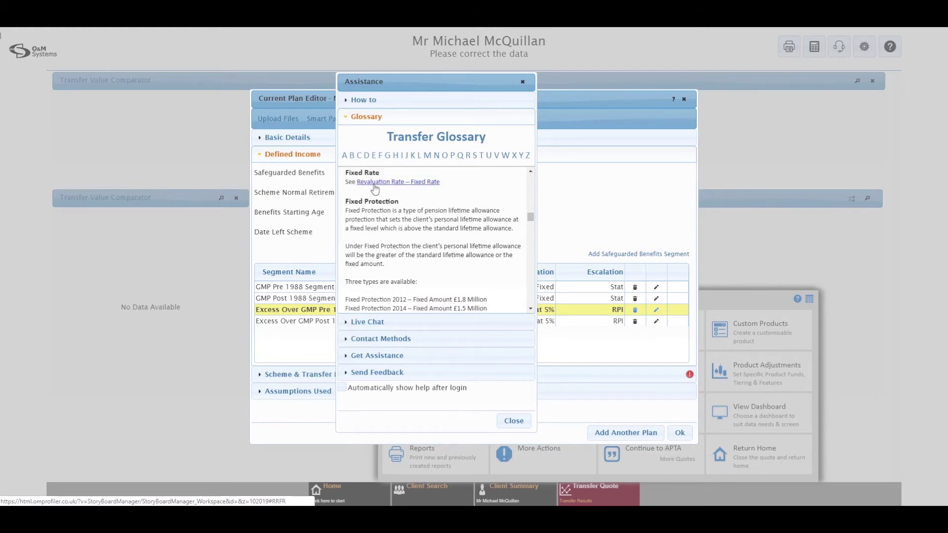
click(377, 183)
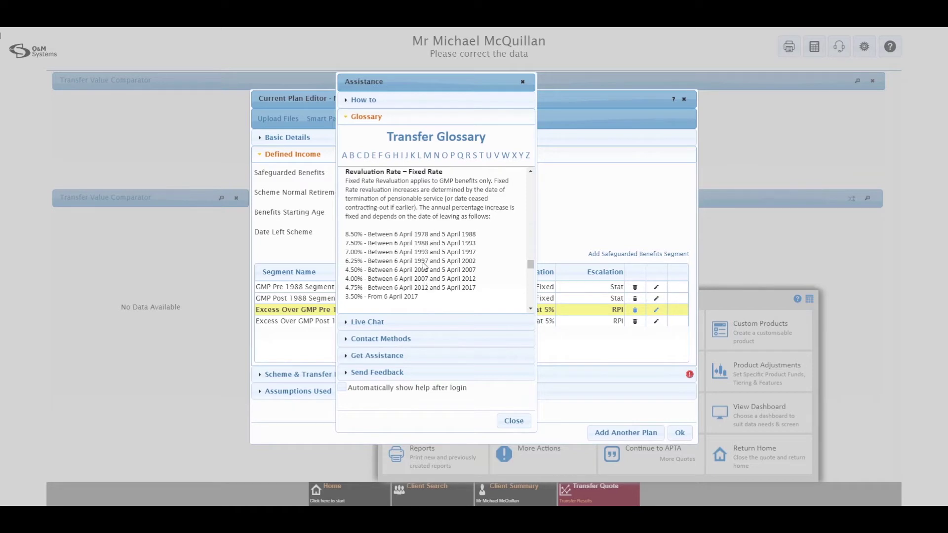
scroll(429, 229, down, 2)
scroll(430, 229, down, 5)
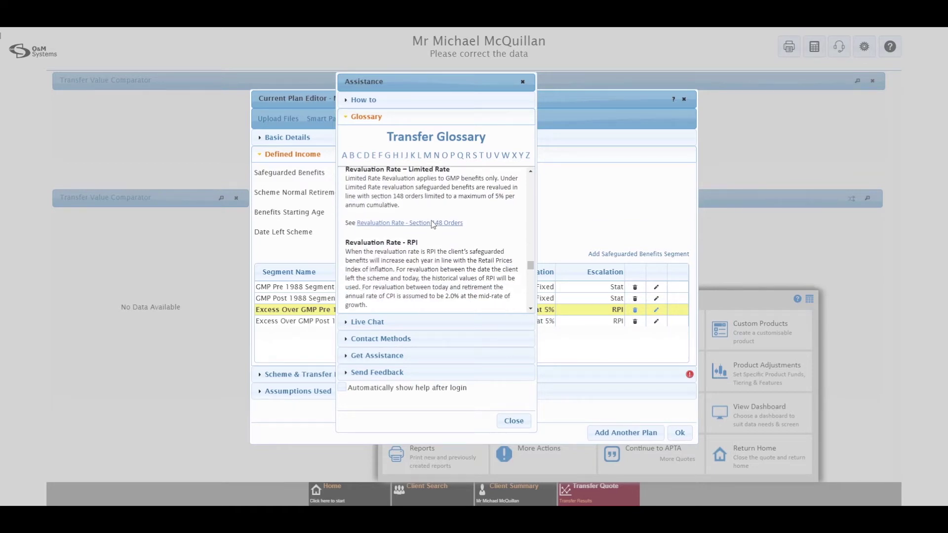
scroll(431, 224, down, 5)
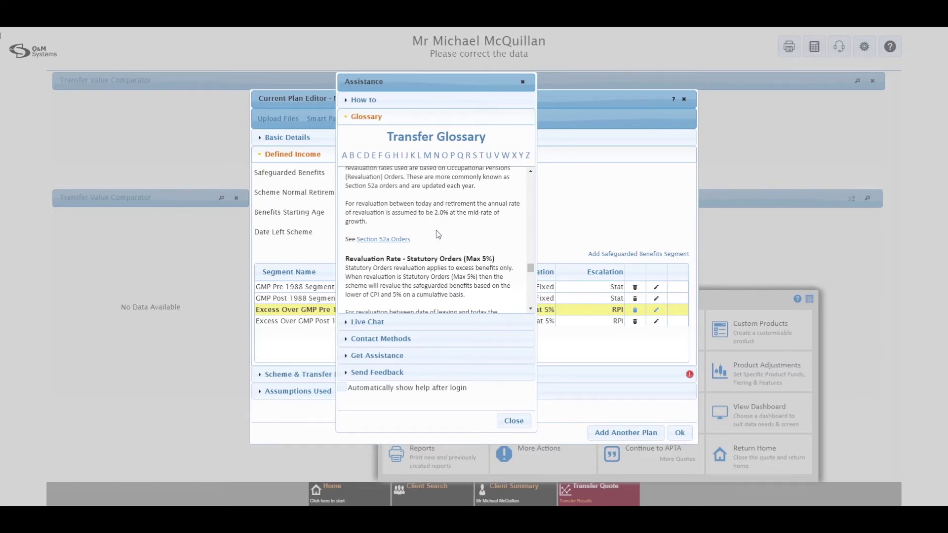
- Enter a £400,000 transfer value for My DB Scheme, leaving PCLS and dependant refinements unticked
click(513, 421)
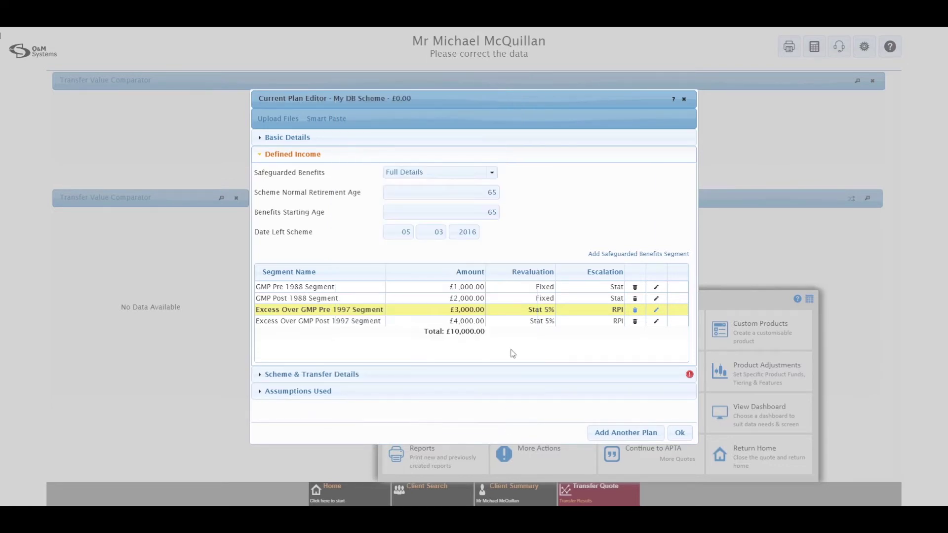
mouse_move(514, 325)
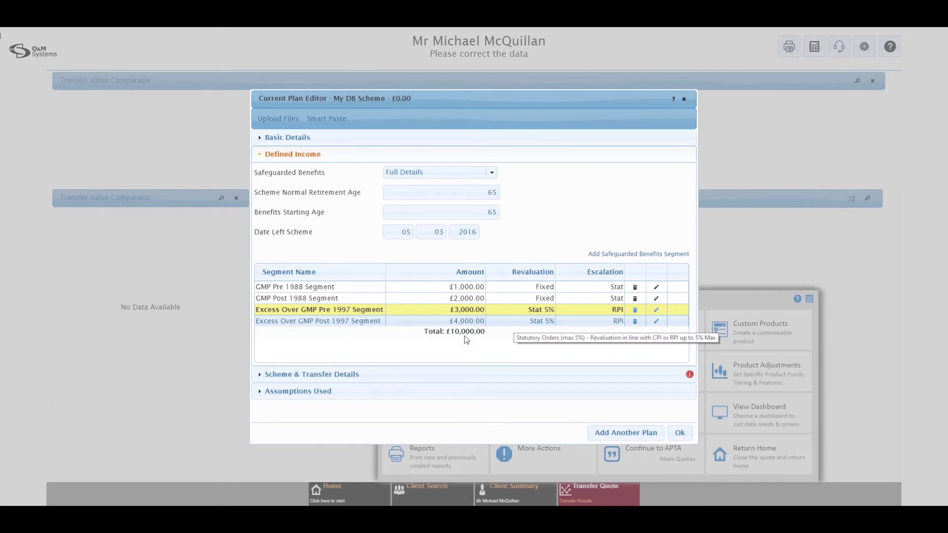
click(291, 375)
click(426, 190)
text(400000)
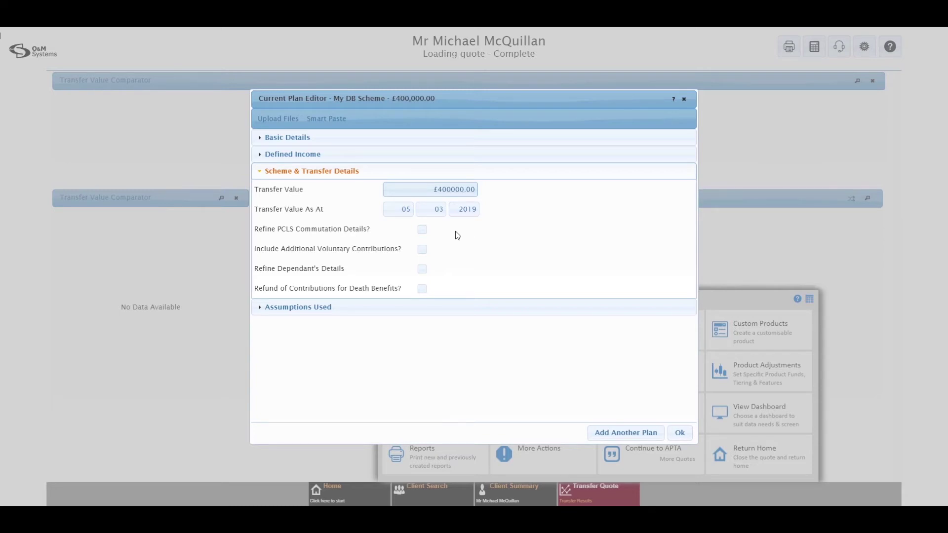
click(422, 230)
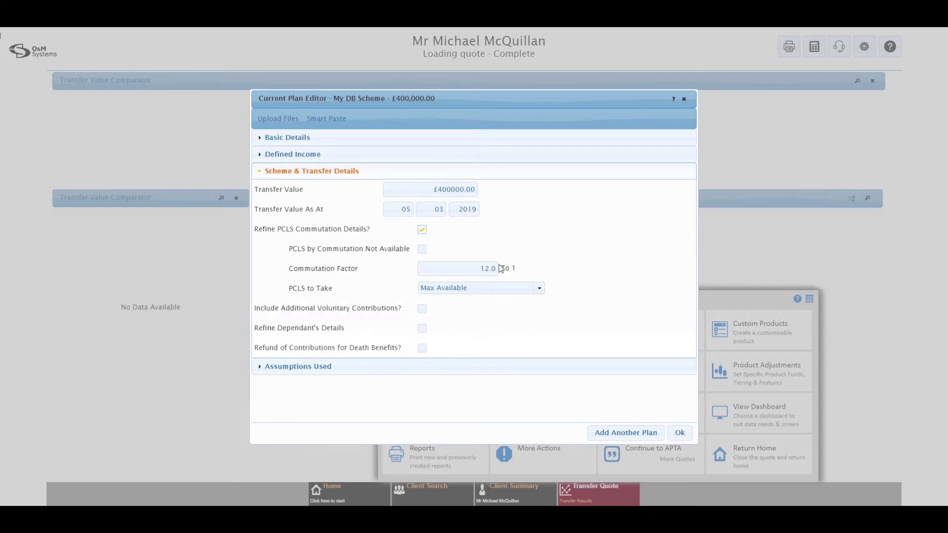
click(422, 229)
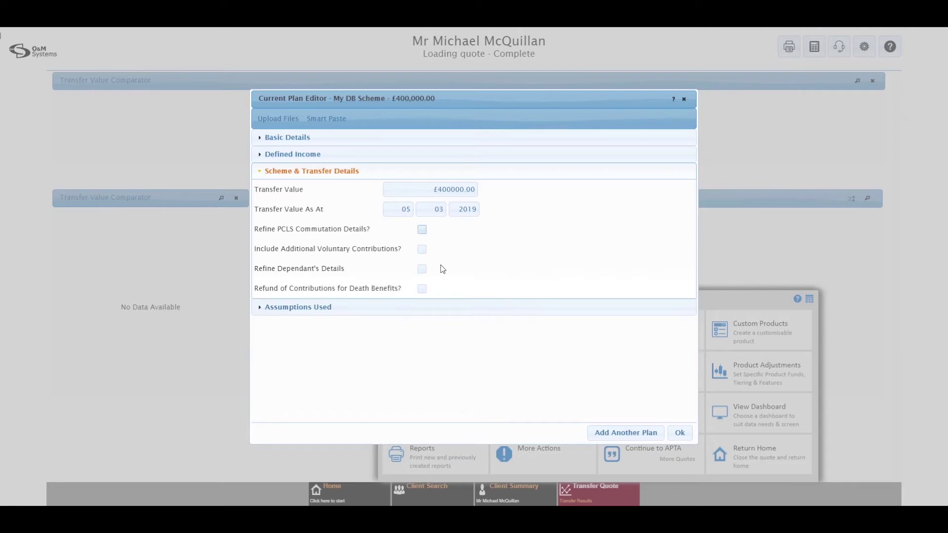
click(422, 270)
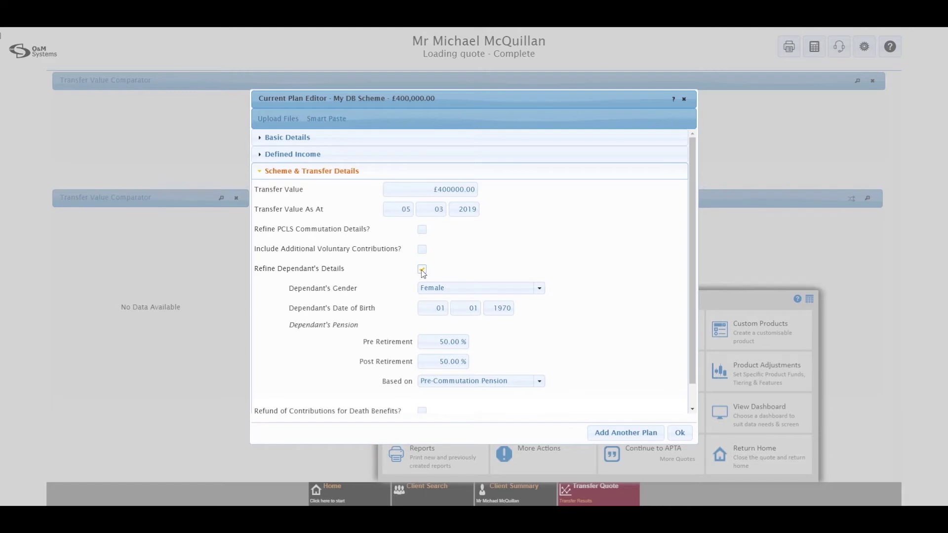
click(422, 270)
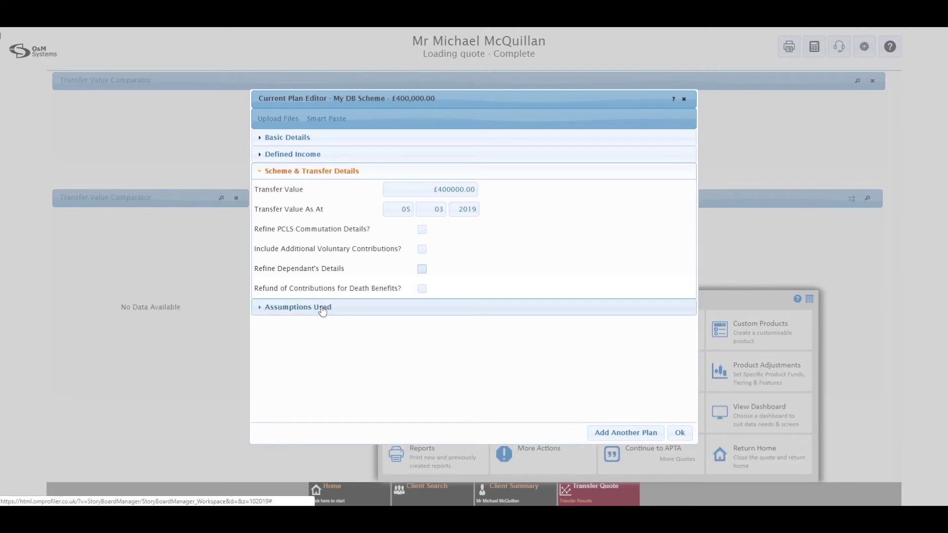
- Review the growth, annuity and ERF assumptions, then save My DB Scheme
click(321, 308)
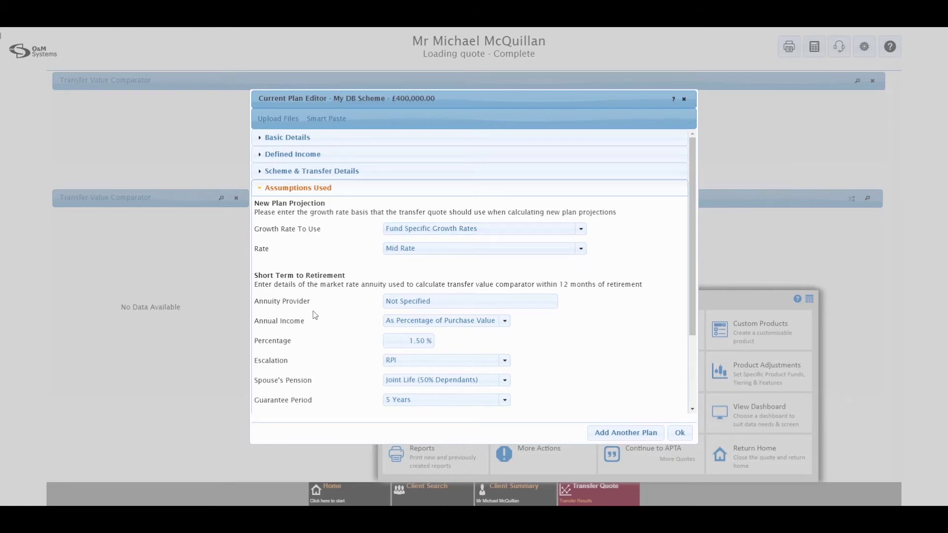
scroll(314, 313, down, 2)
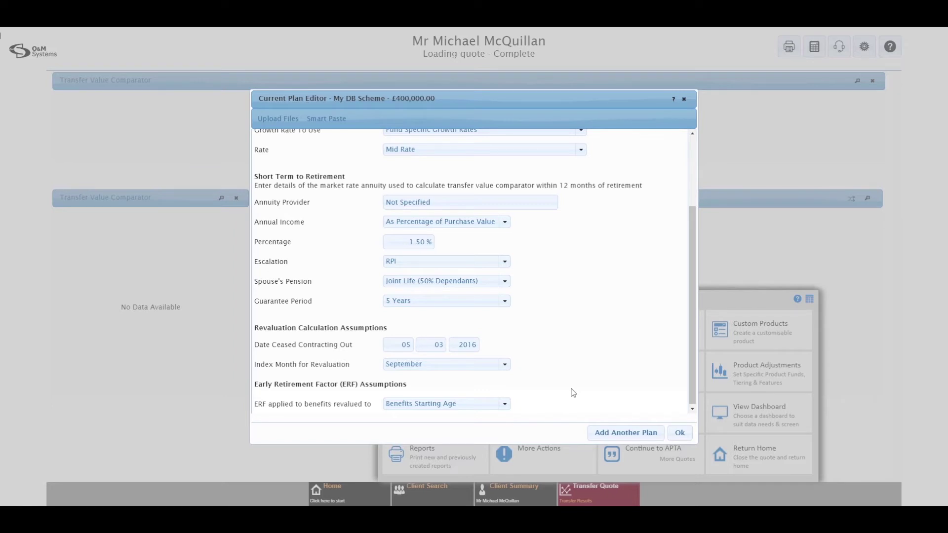
scroll(593, 394, up, 2)
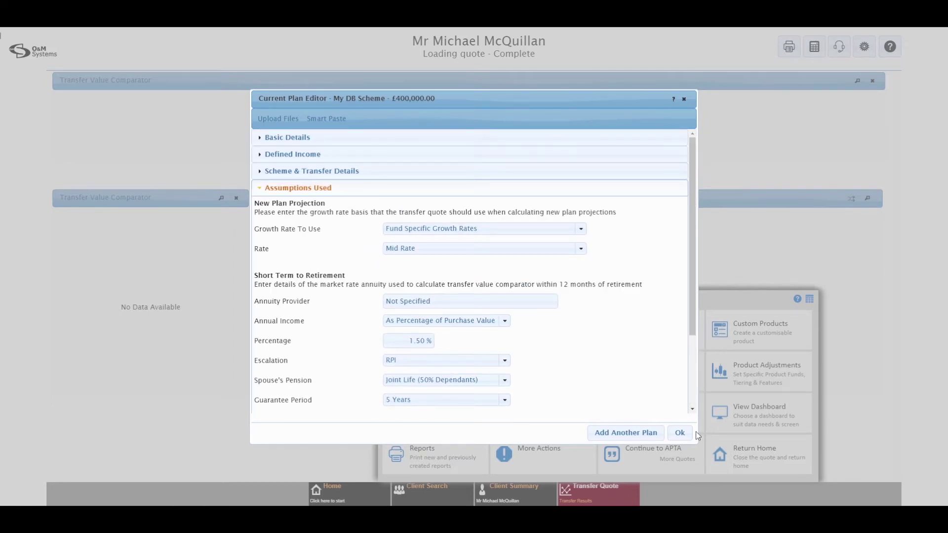
click(680, 433)
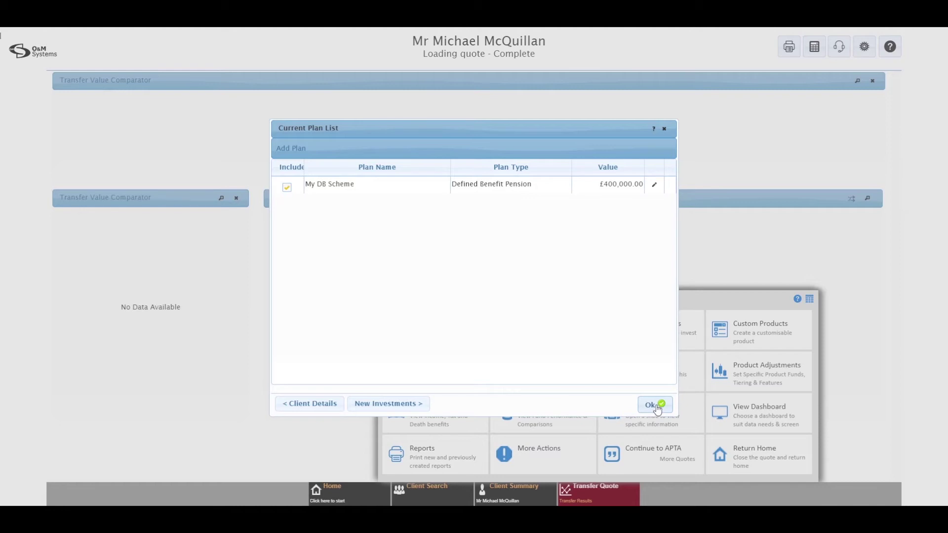
- Accept the default 100% Mixed Investment 40%-85% Shares investment and calculate the quote
click(401, 406)
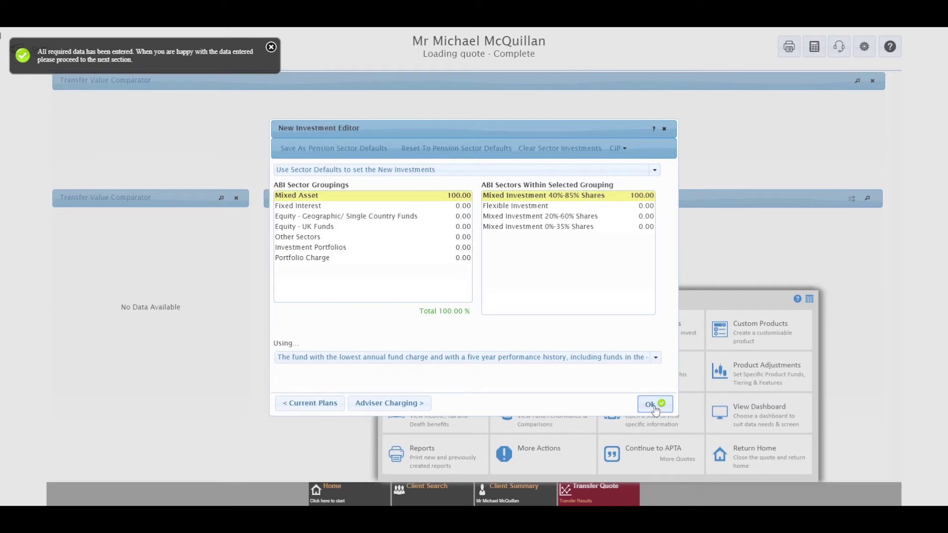
click(651, 404)
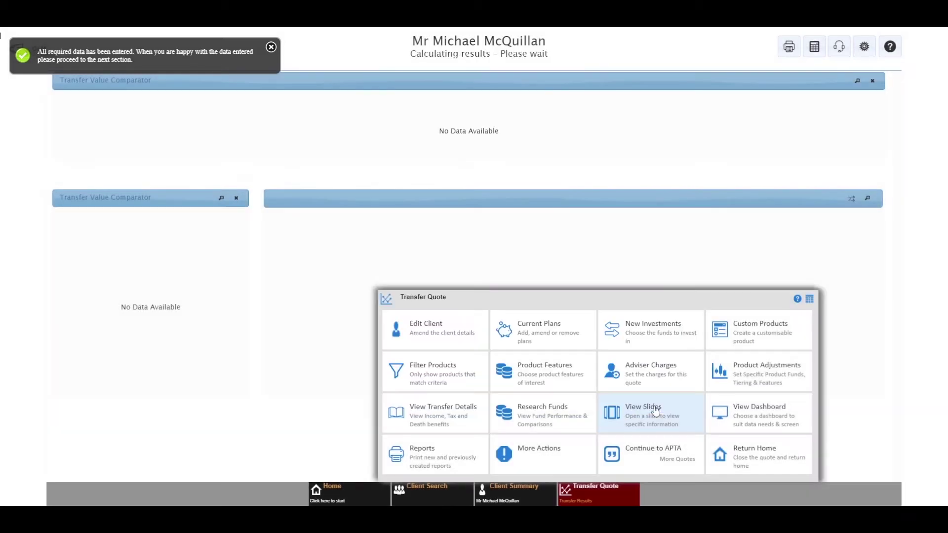
- Review the enlarged Transfer Value Comparator chart and its notes: £549,000 replacement cost versus £400,000
click(608, 489)
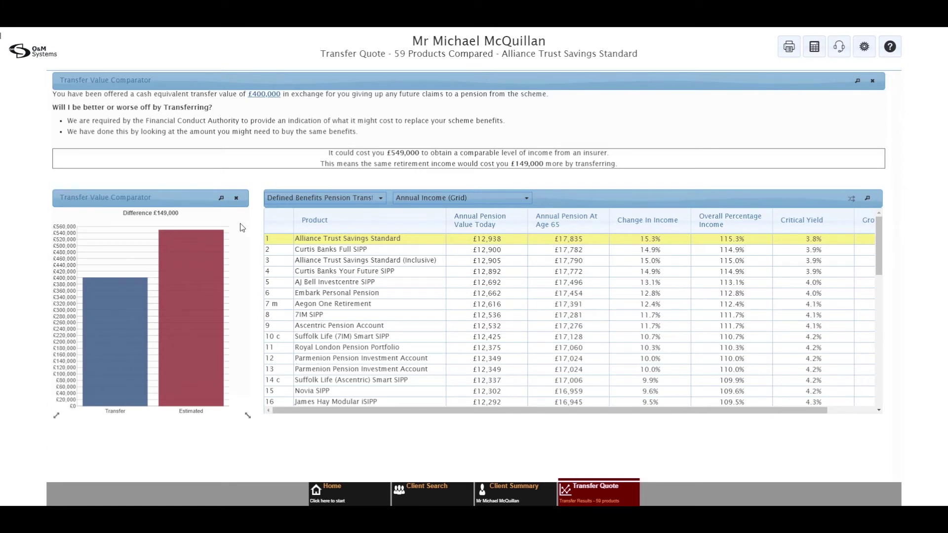
click(221, 199)
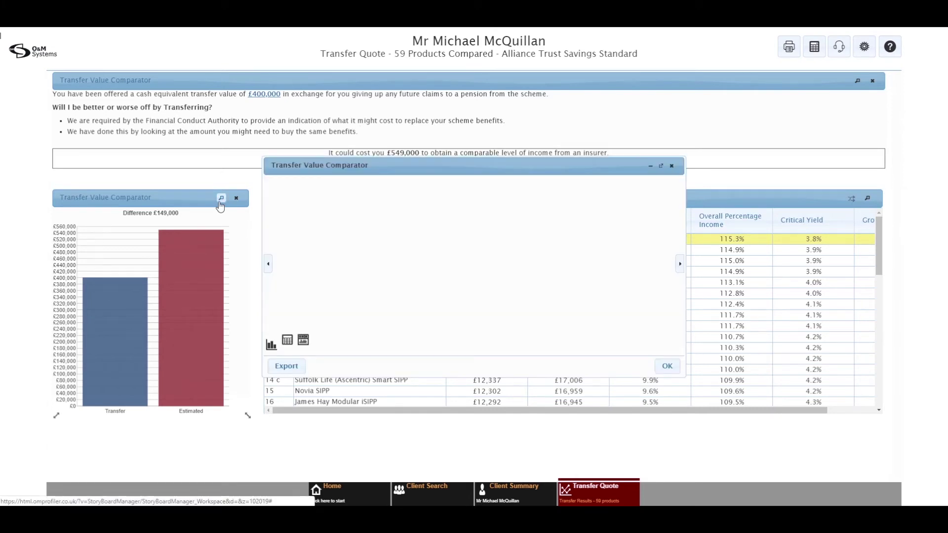
click(303, 346)
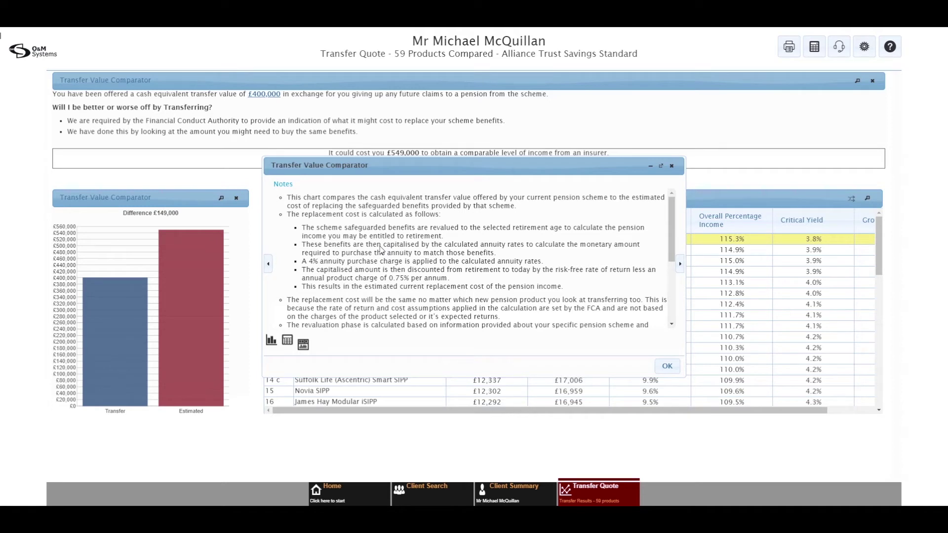
click(272, 342)
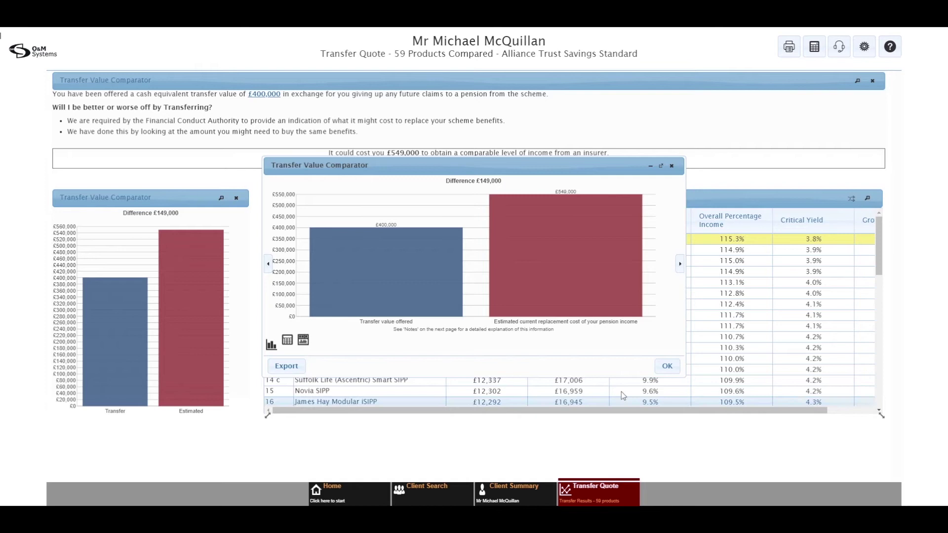
click(667, 365)
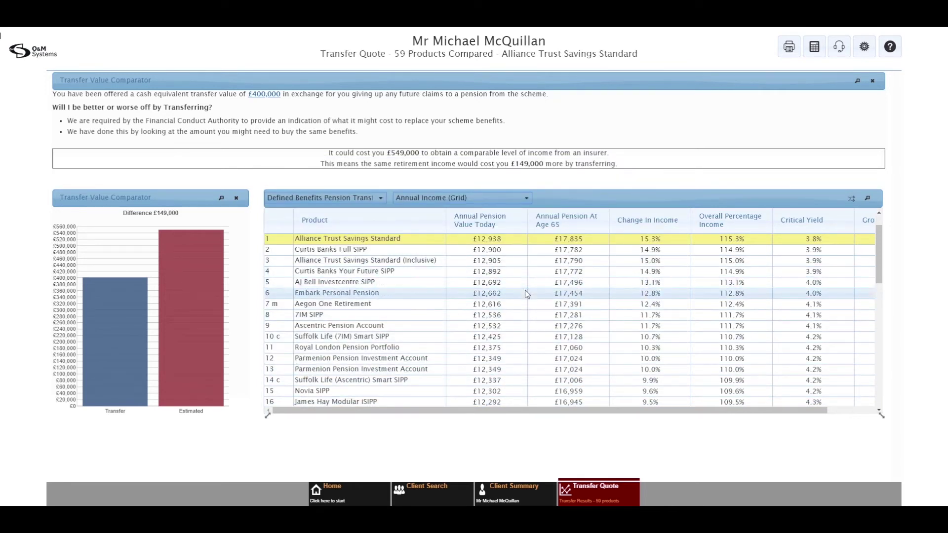
scroll(526, 290, down, 2)
scroll(527, 294, down, 5)
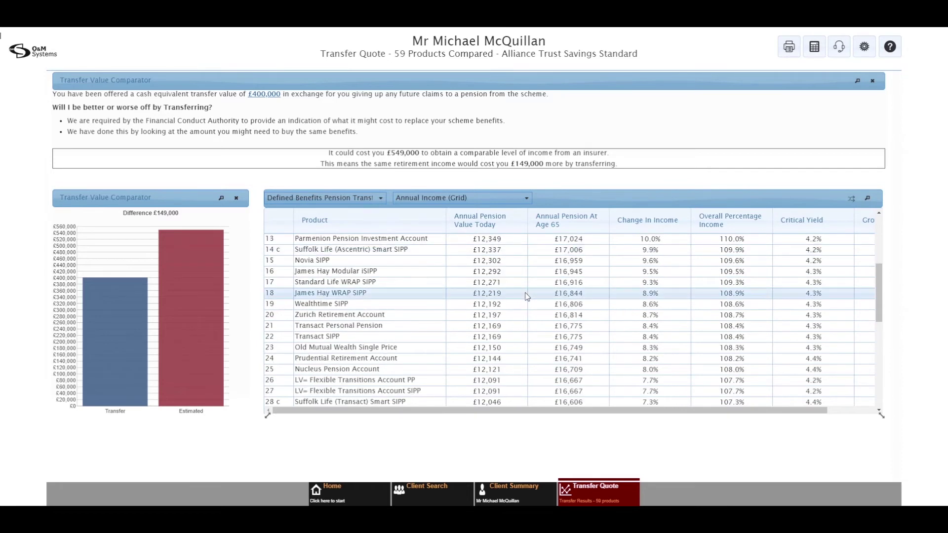
scroll(527, 296, down, 5)
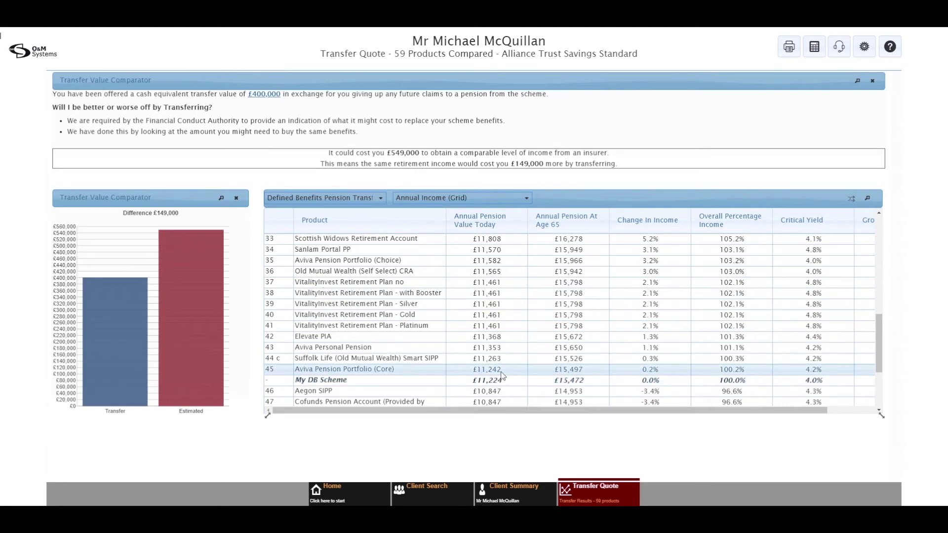
scroll(496, 365, up, 5)
scroll(496, 357, up, 5)
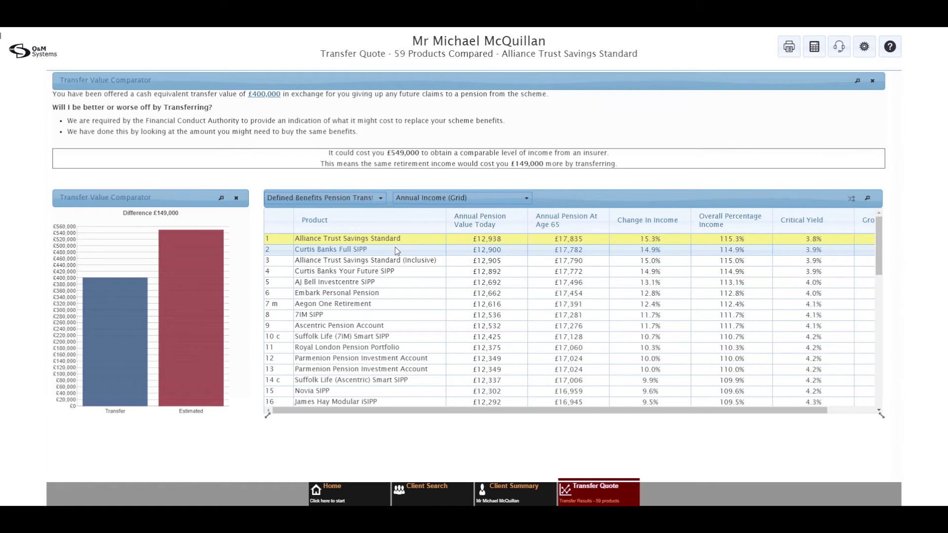
- Generate the Pension Transfer Summary (TVC) report from the Reports menu
click(786, 51)
mouse_move(818, 78)
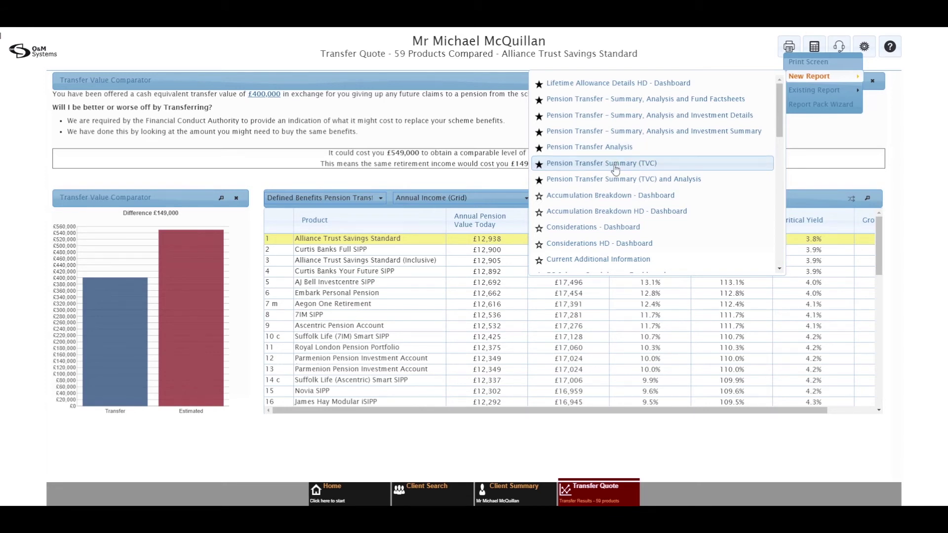
click(615, 168)
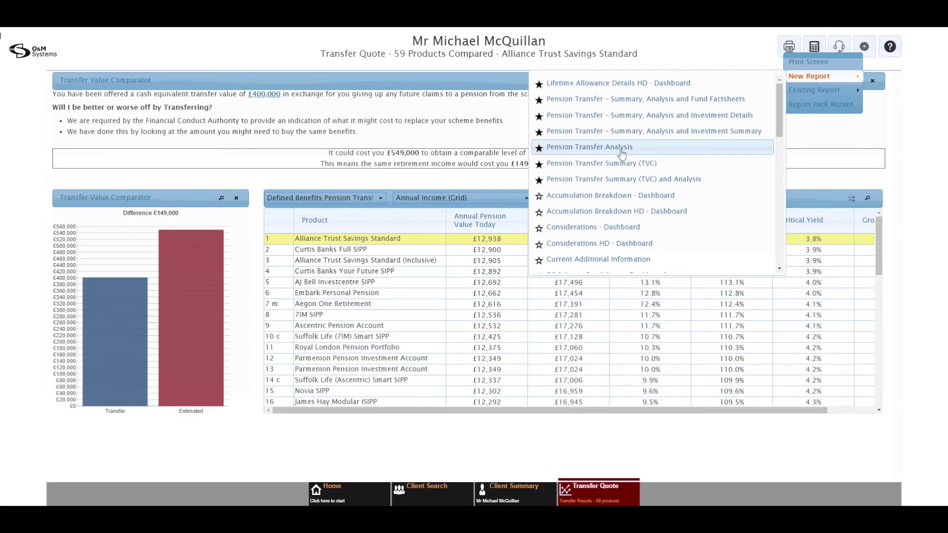
click(621, 150)
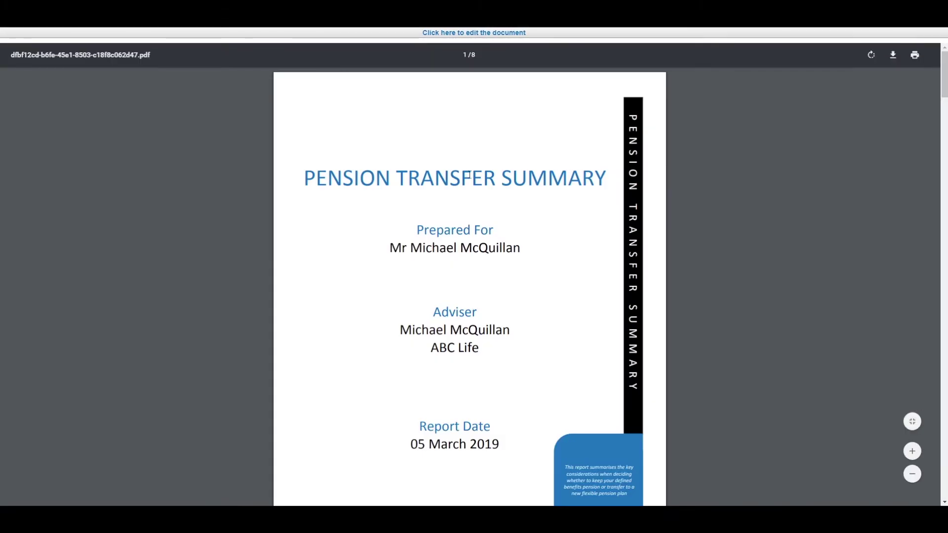
- Scroll through all pages of the Pension Transfer Analysis PDF report
scroll(470, 173, down, 5)
scroll(471, 171, down, 2)
scroll(472, 173, down, 5)
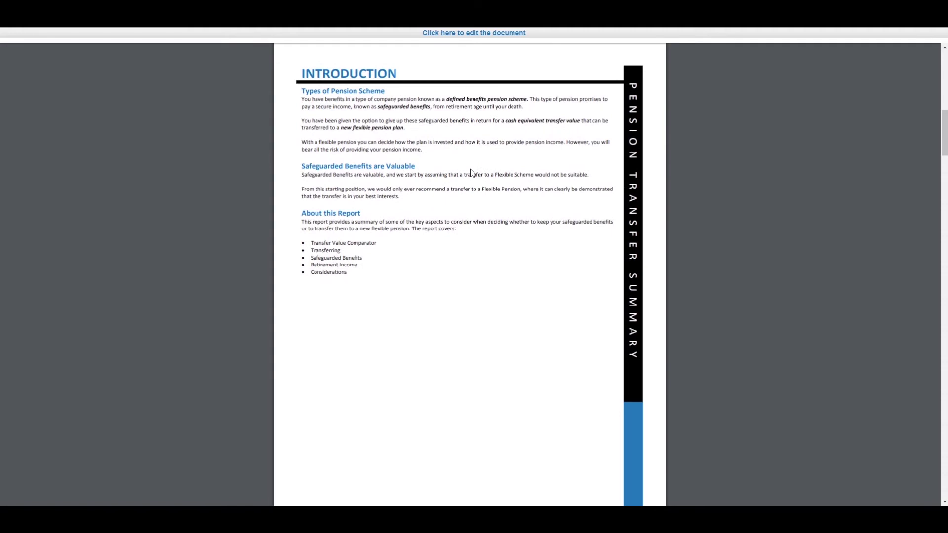
scroll(471, 173, down, 1)
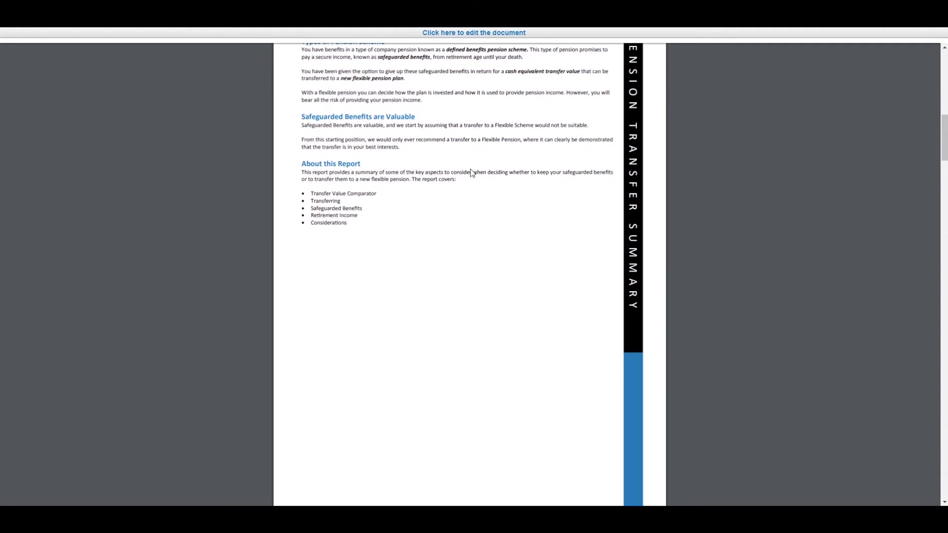
scroll(471, 172, down, 9)
scroll(471, 168, down, 2)
scroll(471, 168, down, 12)
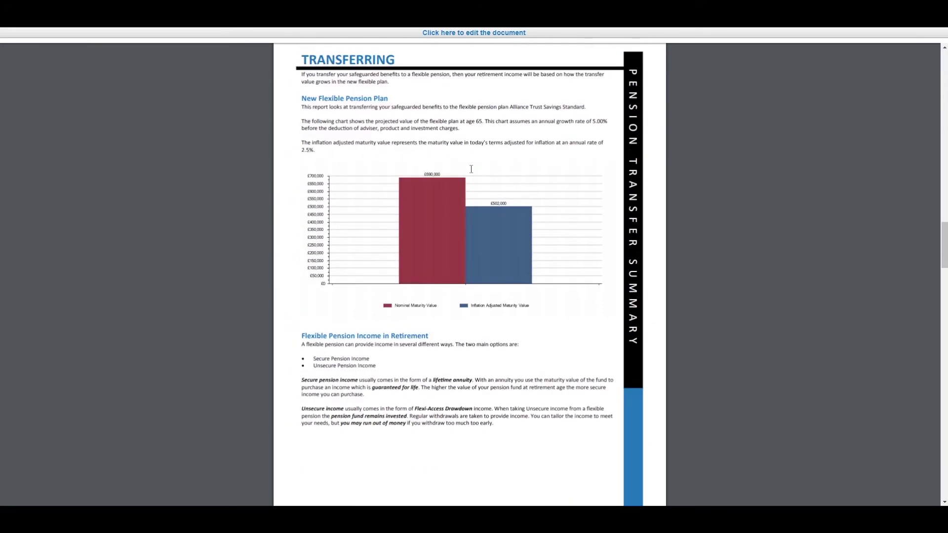
scroll(471, 170, down, 9)
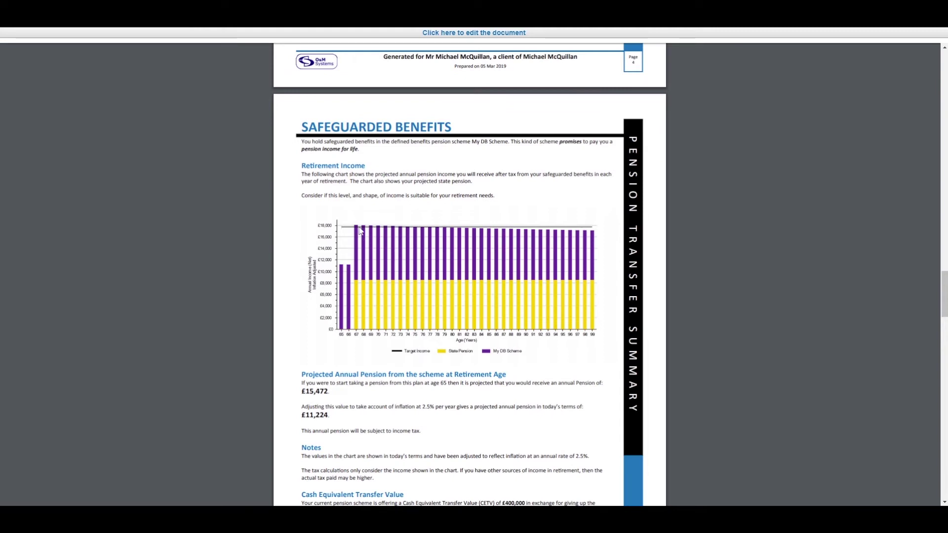
scroll(413, 234, down, 5)
scroll(414, 232, down, 6)
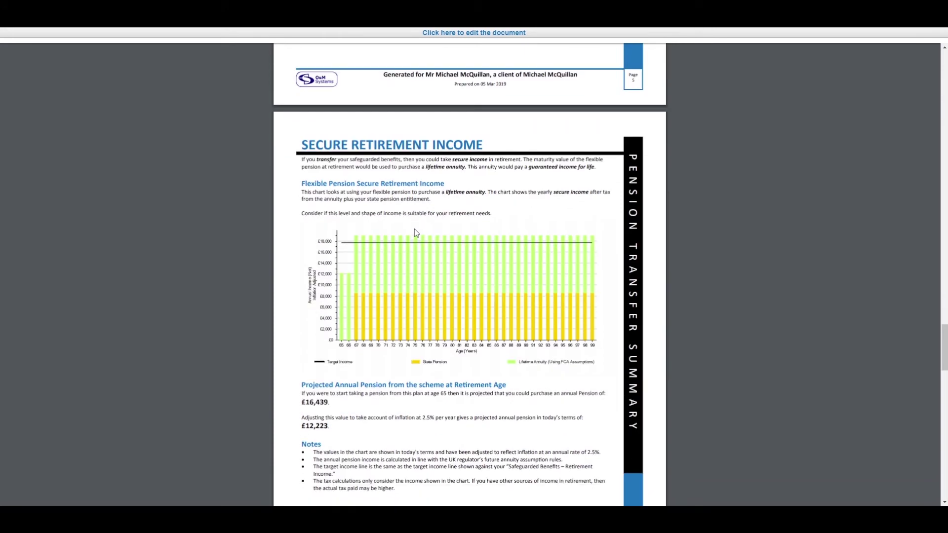
scroll(338, 406, down, 8)
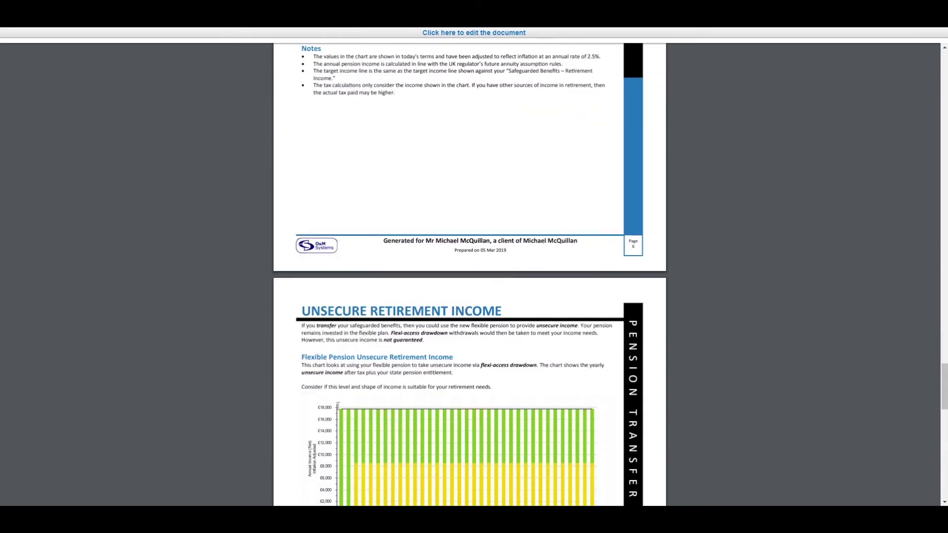
scroll(489, 309, down, 2)
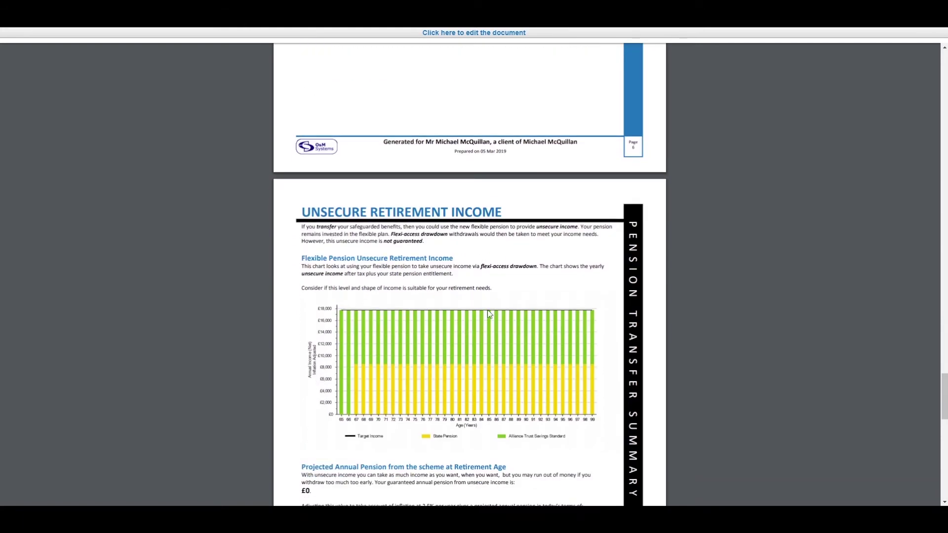
scroll(486, 315, down, 3)
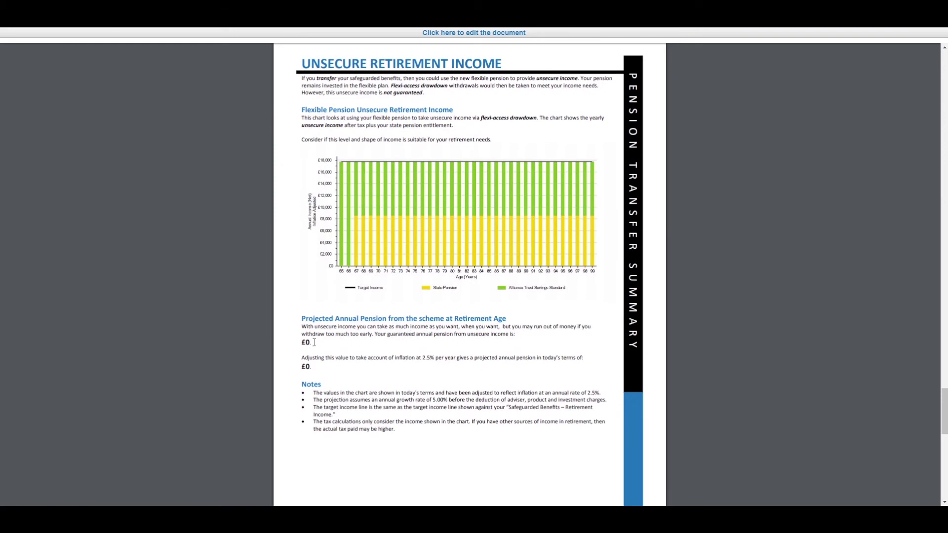
scroll(388, 339, down, 6)
scroll(388, 340, down, 7)
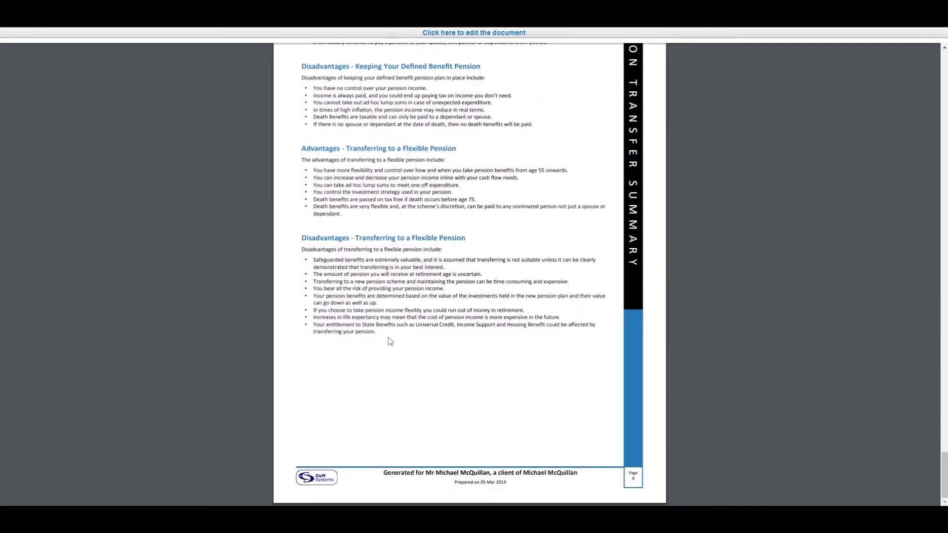
scroll(388, 337, up, 1)
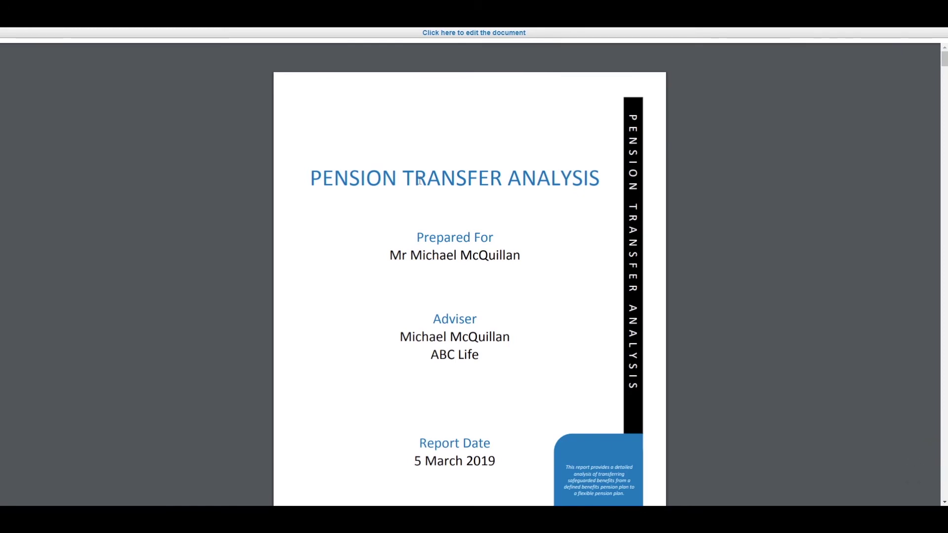
scroll(420, 181, down, 15)
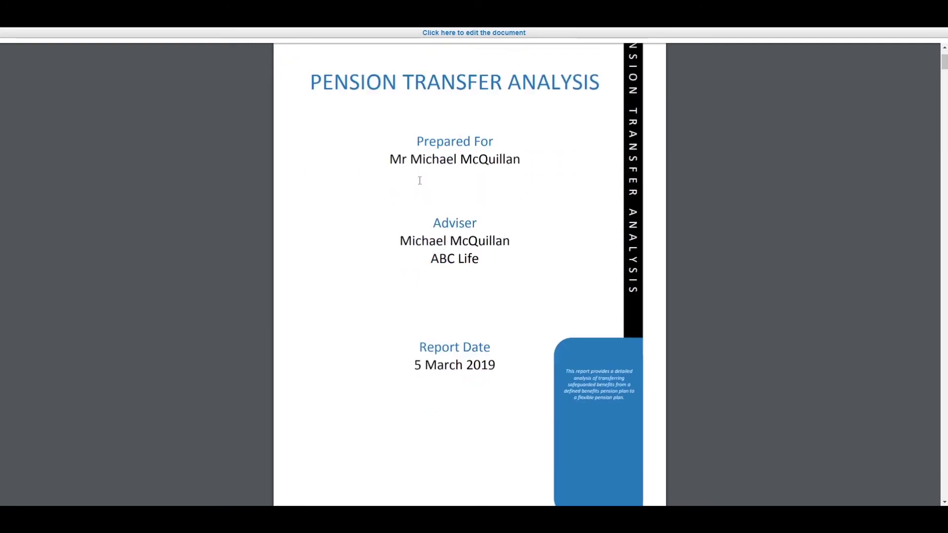
scroll(419, 180, down, 20)
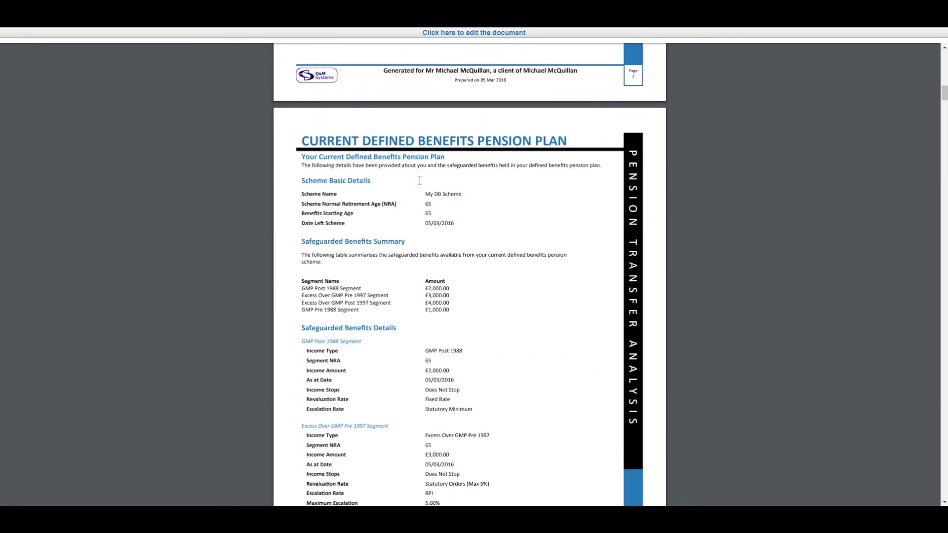
scroll(420, 181, down, 9)
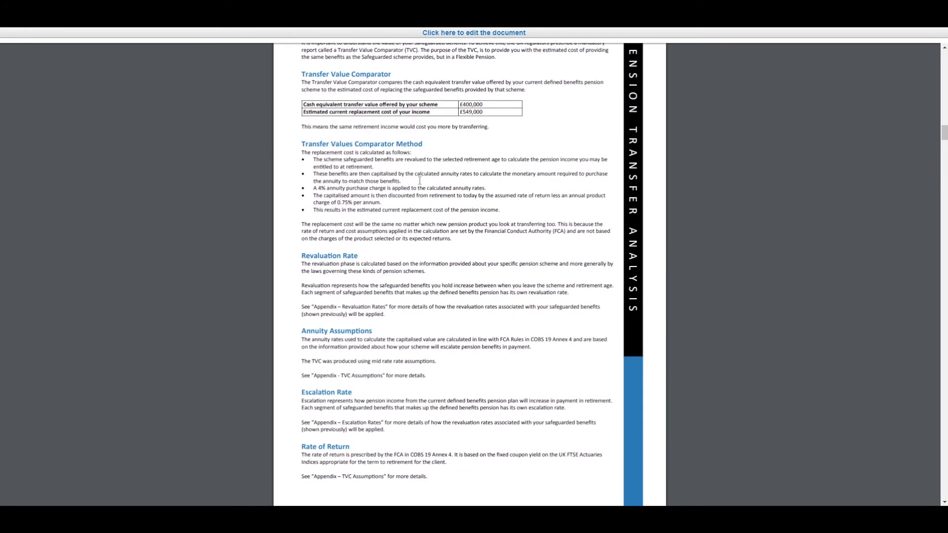
scroll(420, 180, down, 20)
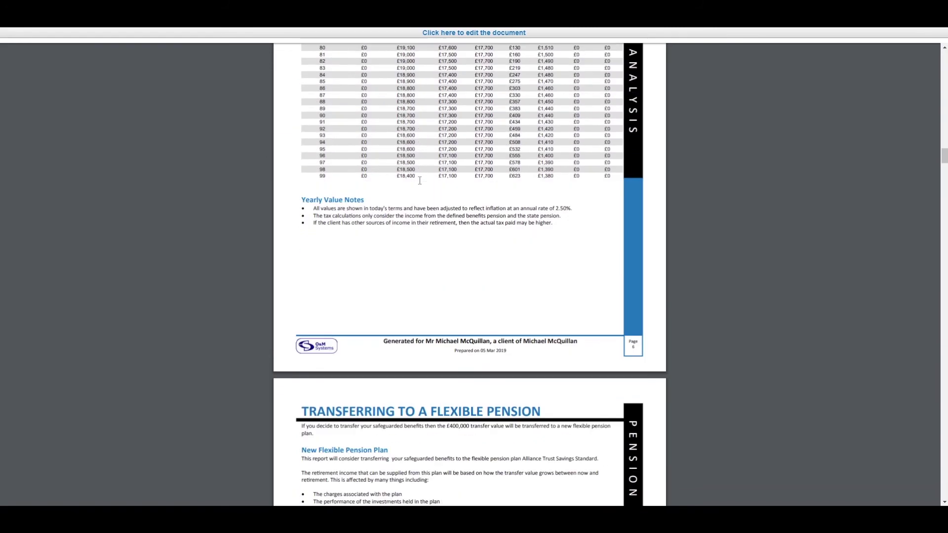
scroll(420, 181, down, 20)
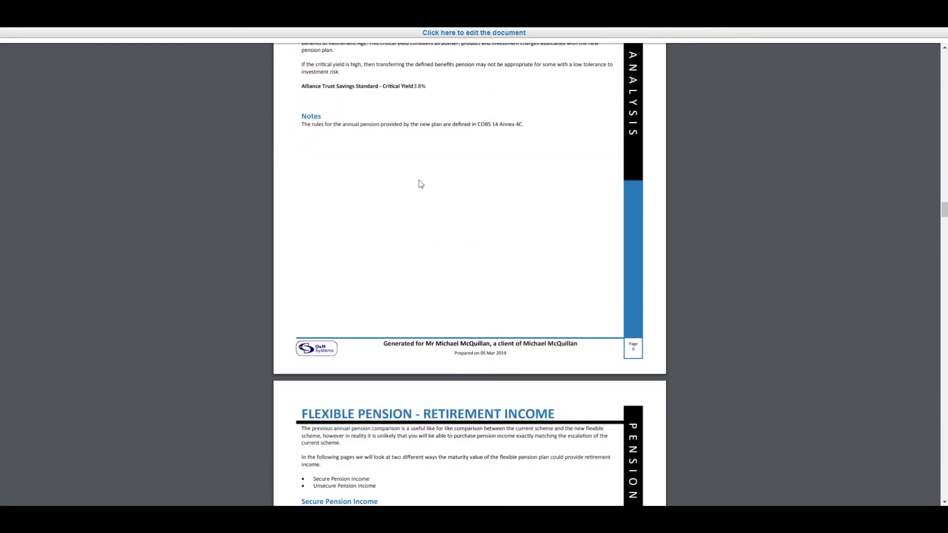
scroll(421, 184, down, 20)
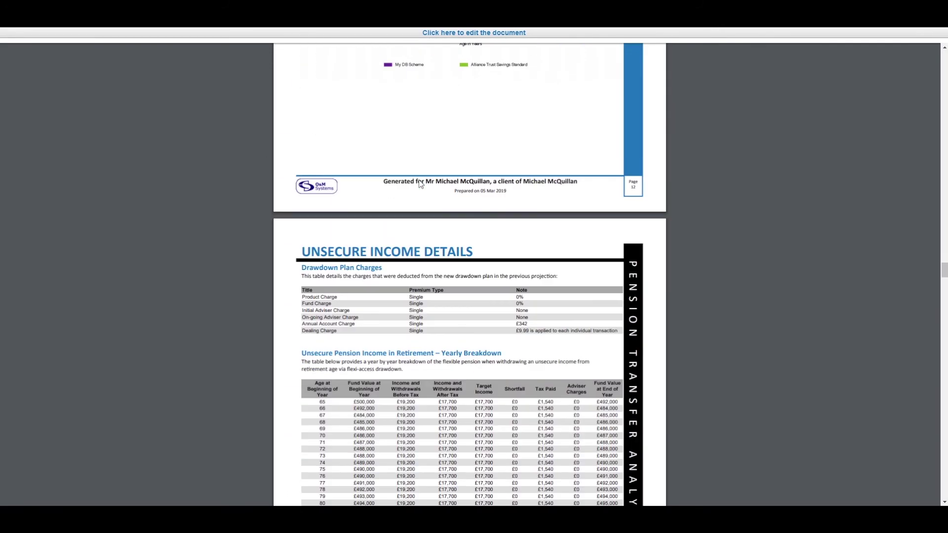
scroll(421, 184, down, 20)
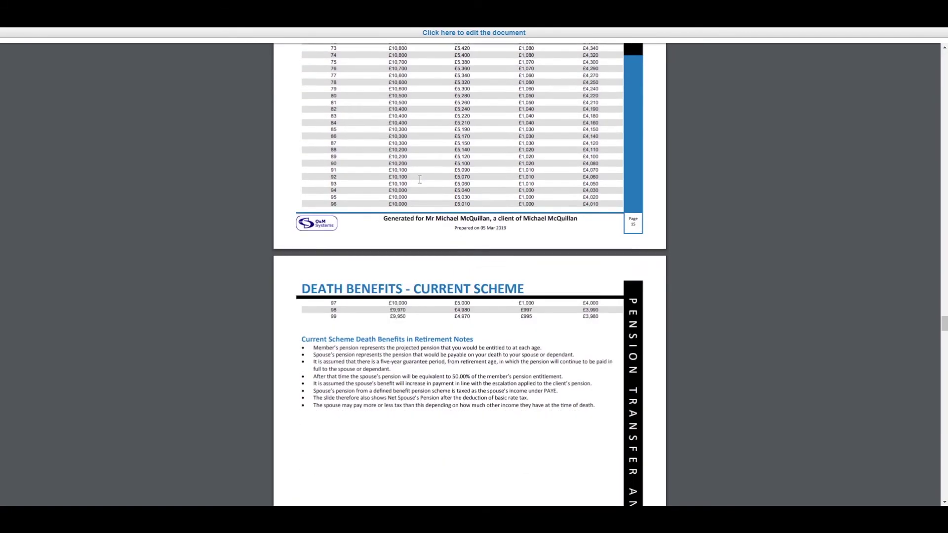
scroll(419, 179, down, 20)
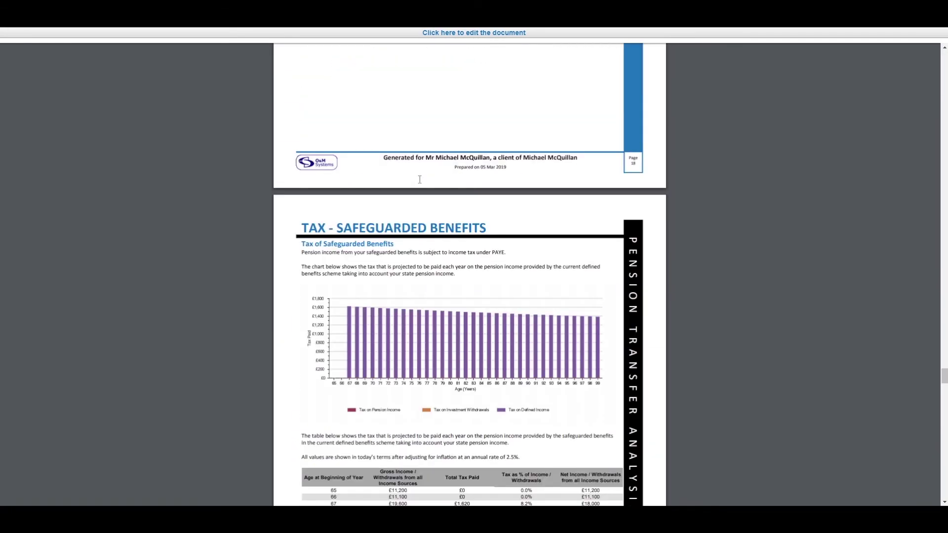
scroll(419, 179, down, 20)
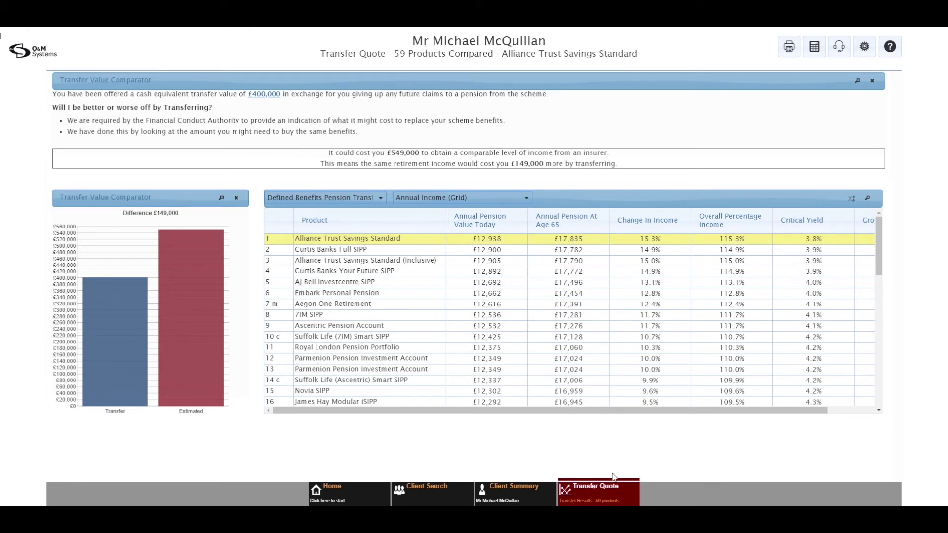
click(595, 495)
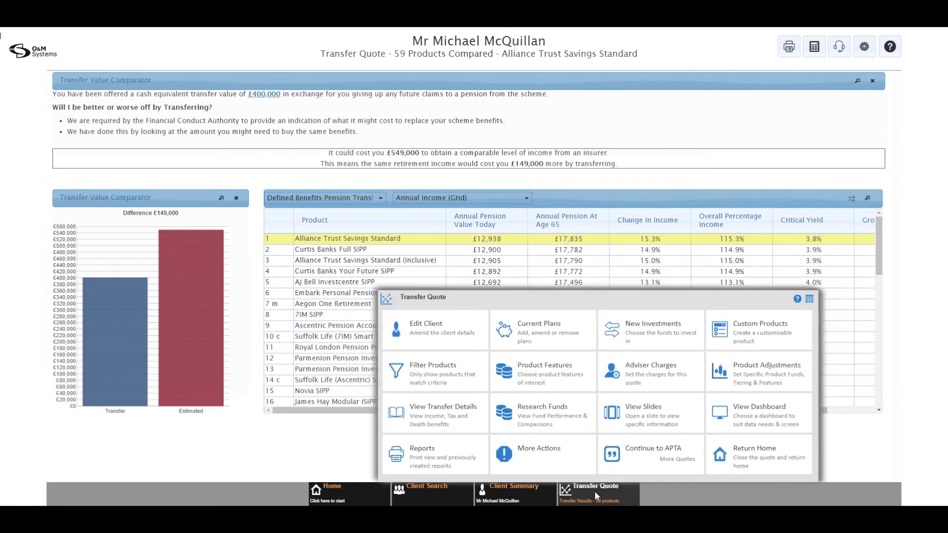
click(433, 420)
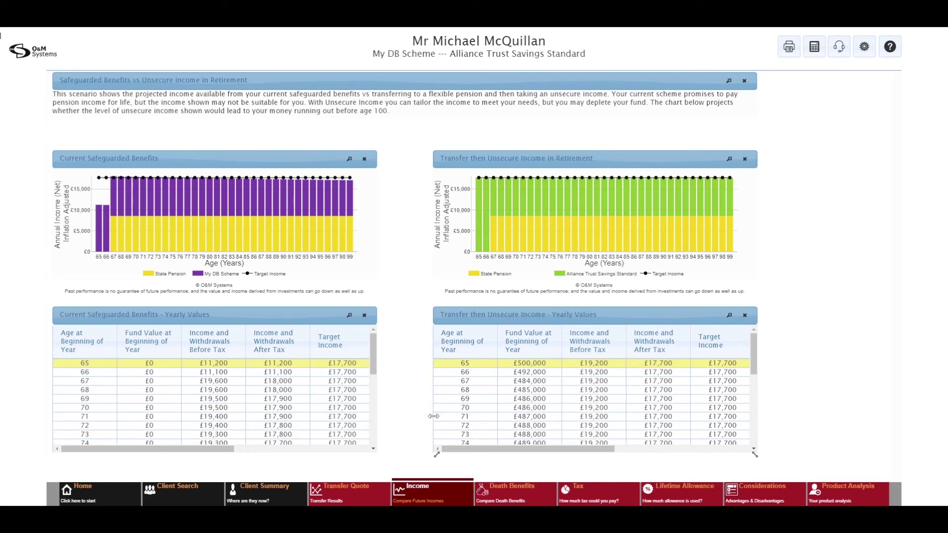
click(512, 489)
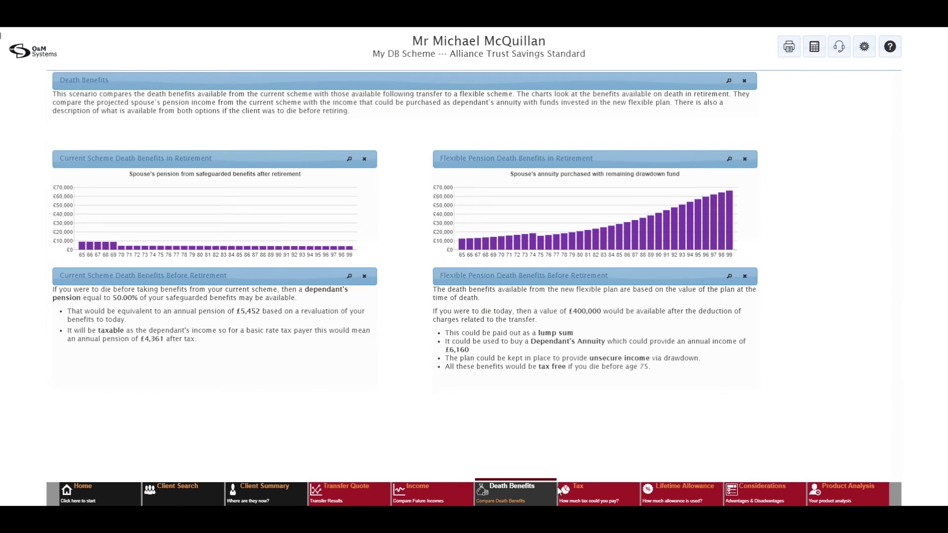
click(582, 491)
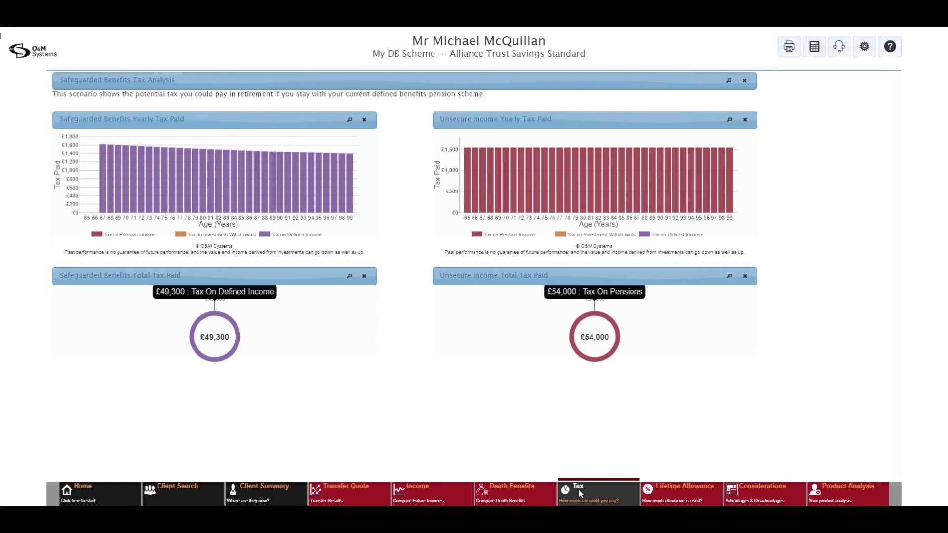
click(674, 499)
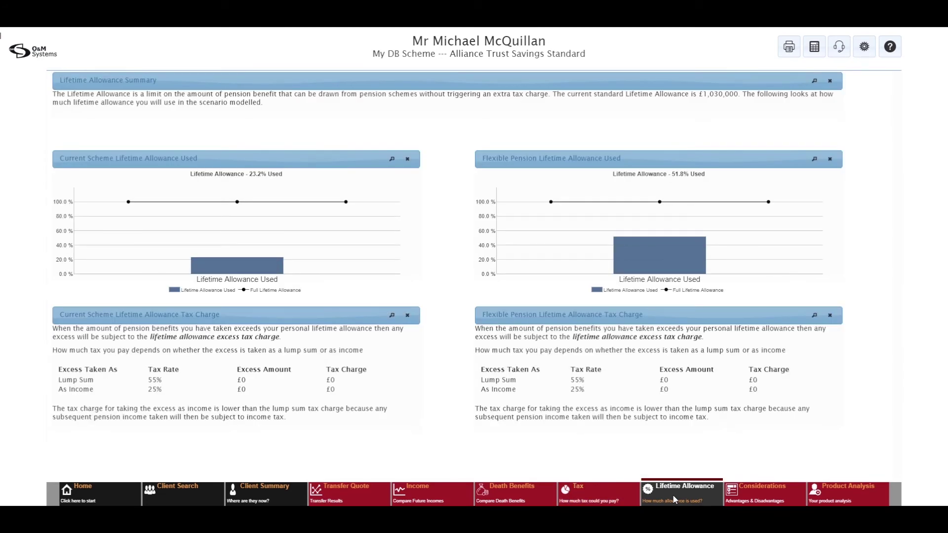
click(358, 494)
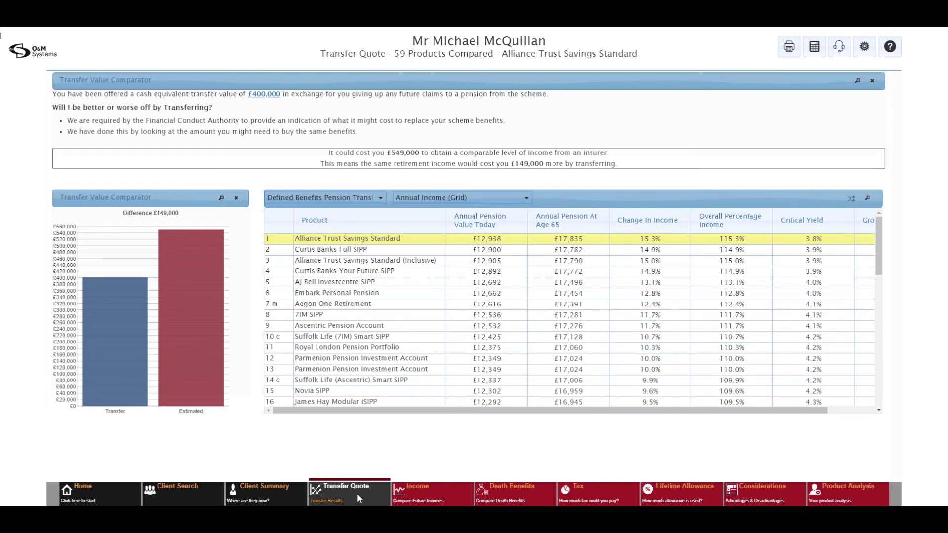
- Change the My DB Scheme Benefits Starting Age from 65 to 60 and open the GMP Pre 1988 segment
click(357, 493)
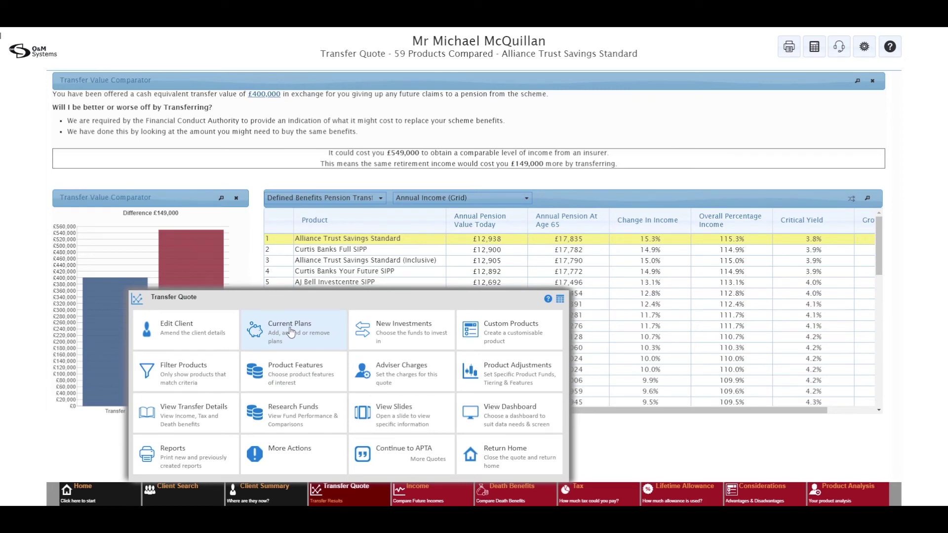
click(292, 331)
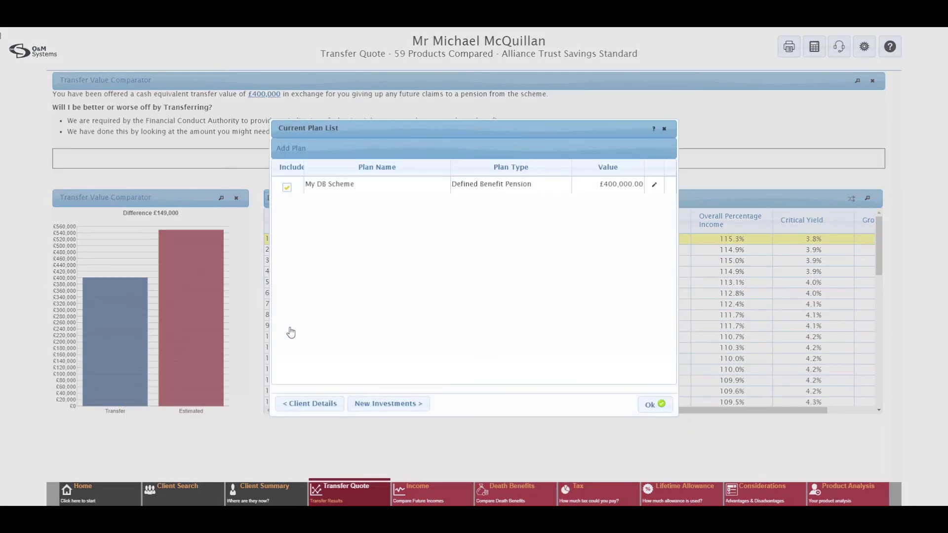
click(655, 186)
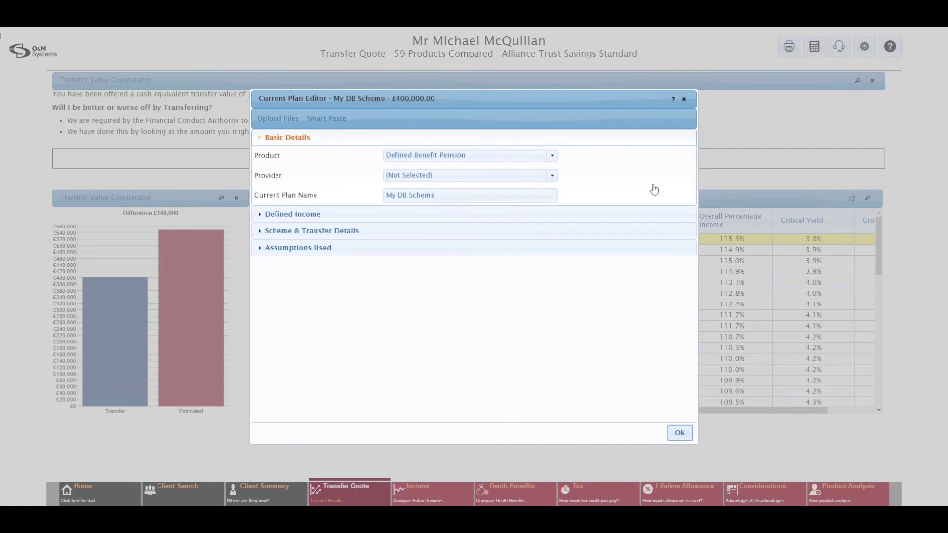
click(295, 221)
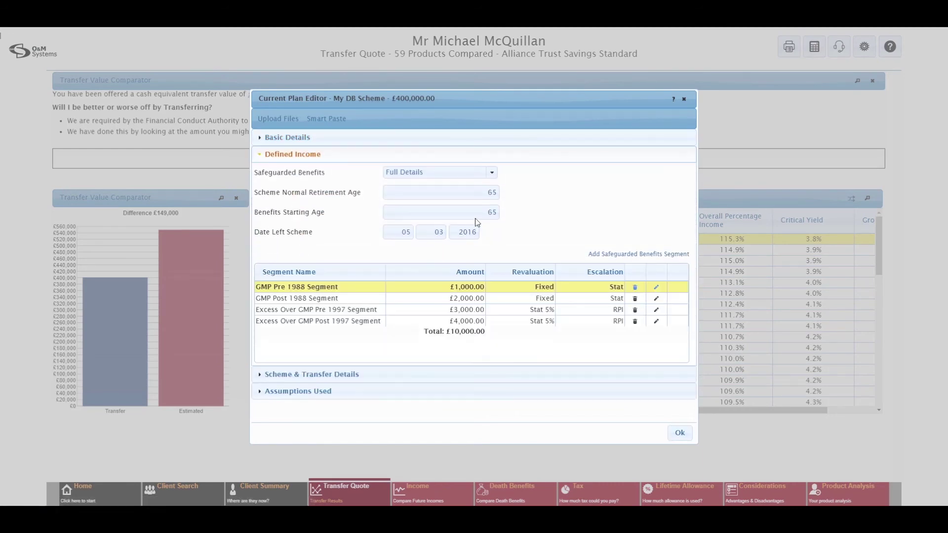
drag(480, 212, 516, 215)
text(60)
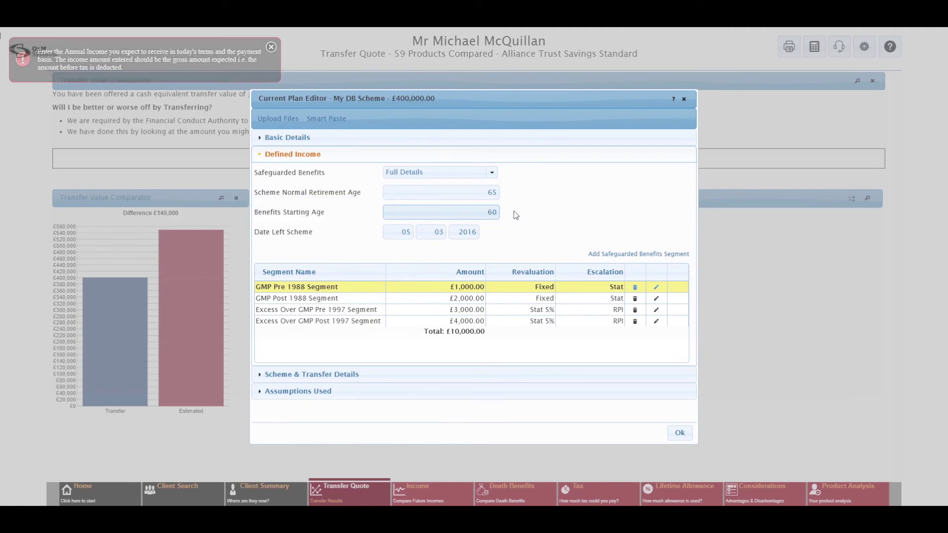
click(656, 290)
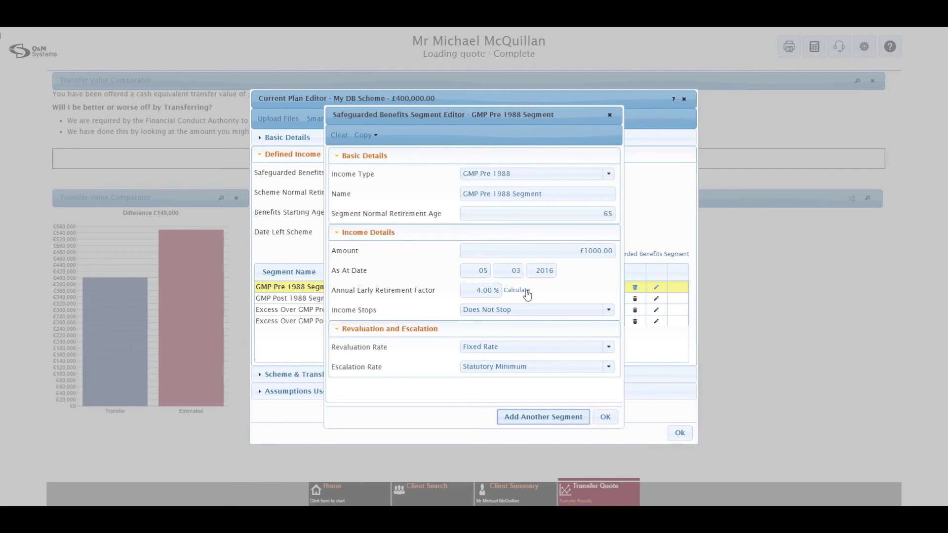
- Calculate a 2.80% early retirement factor from 86% received and save the GMP Pre 1988 segment
click(527, 295)
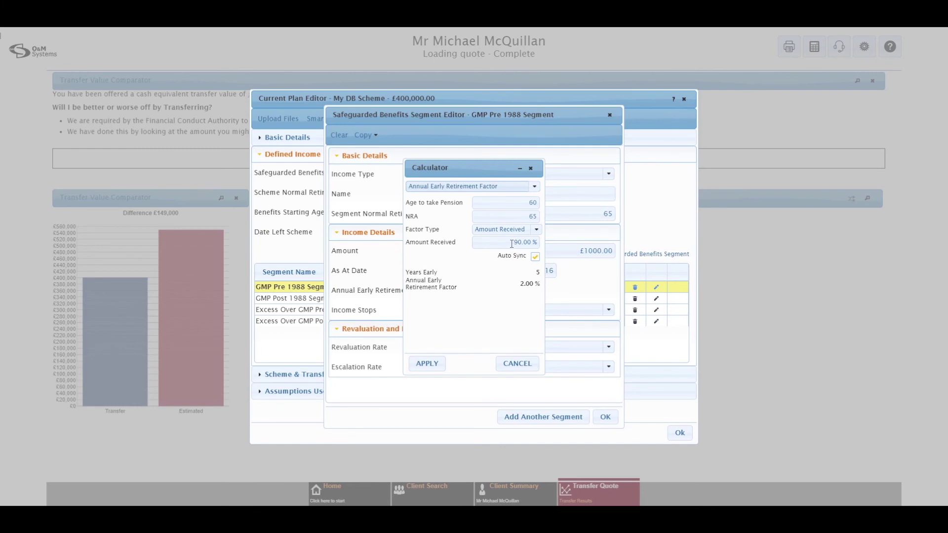
drag(512, 244, 522, 243)
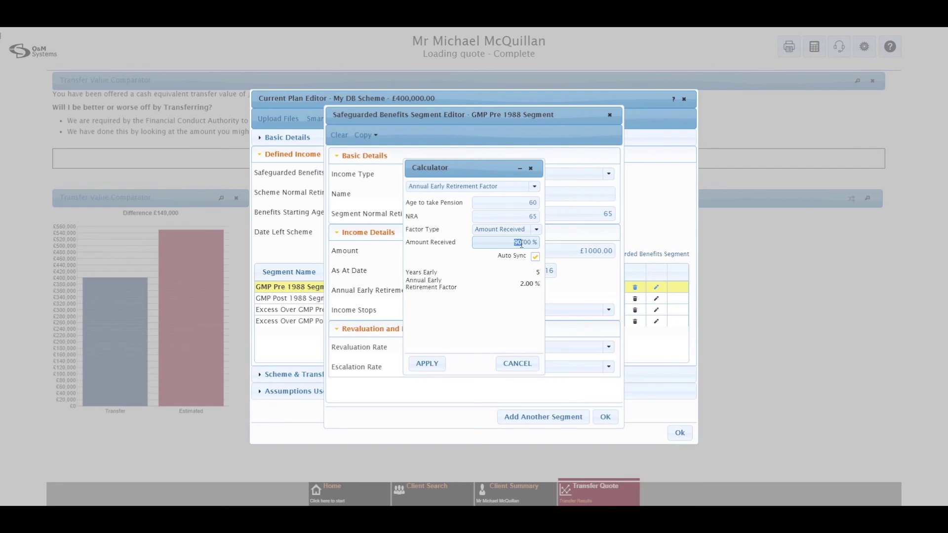
text(86)
click(423, 365)
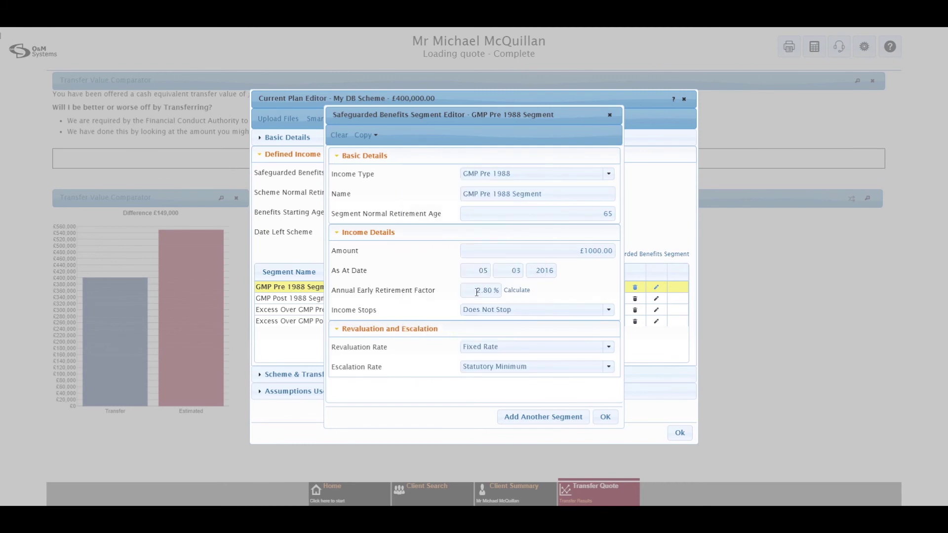
click(607, 418)
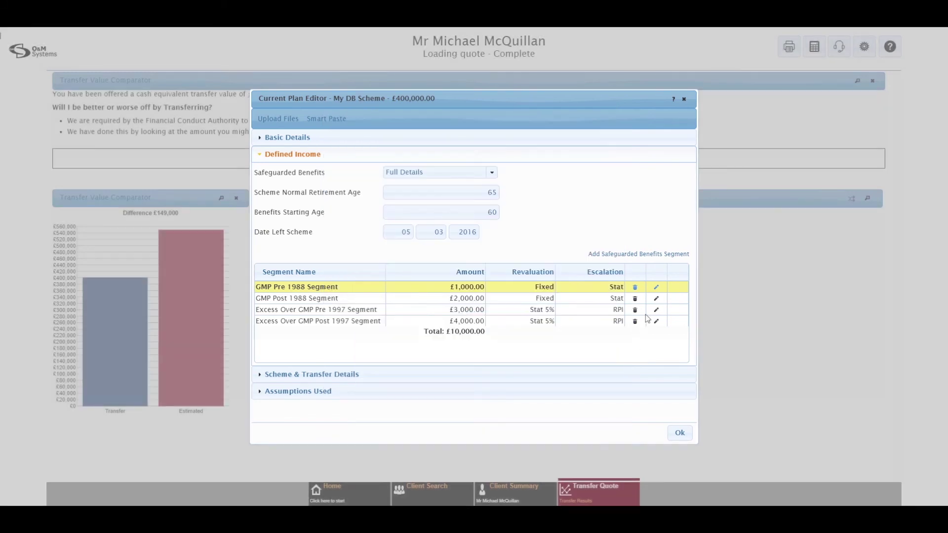
- Set the GMP Post 1988 segment's early retirement factor to 2.8% and save it
click(657, 298)
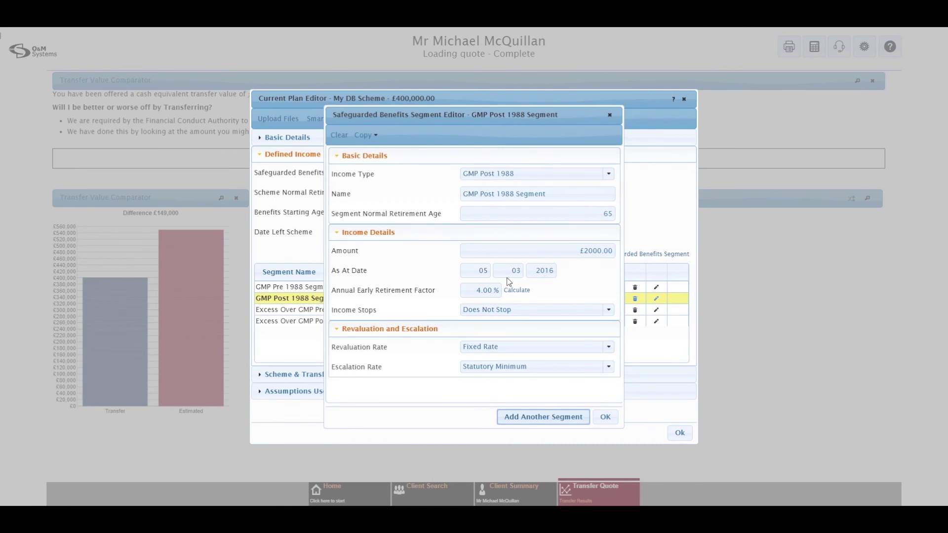
drag(477, 290, 493, 291)
text(2.8)
click(616, 419)
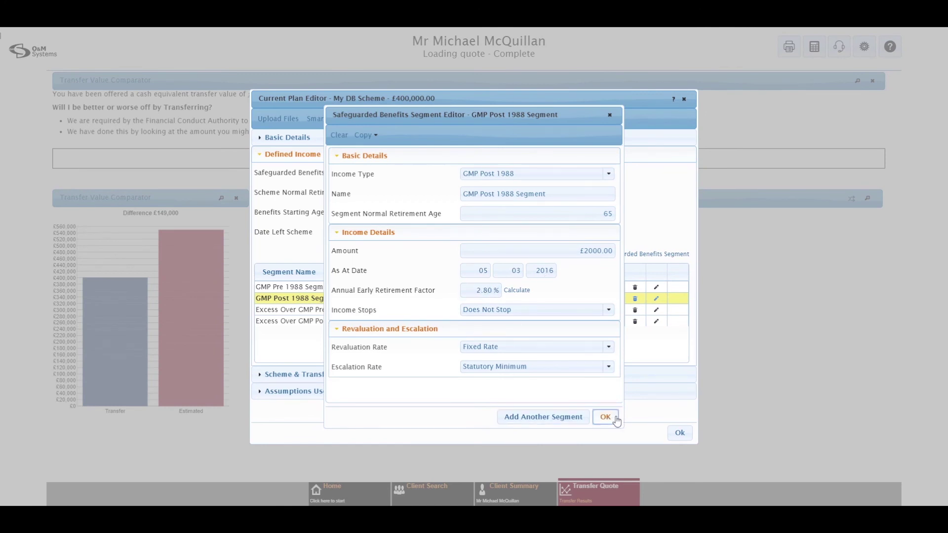
- Lower both Excess Over GMP segments' early retirement factors to 2.00%, saving each
click(656, 310)
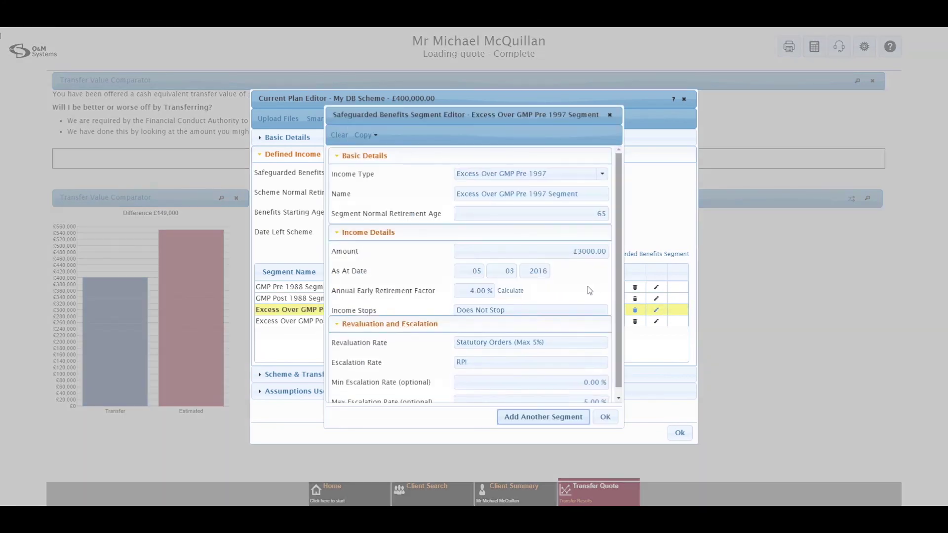
click(476, 290)
key(BackSpace)
text(2)
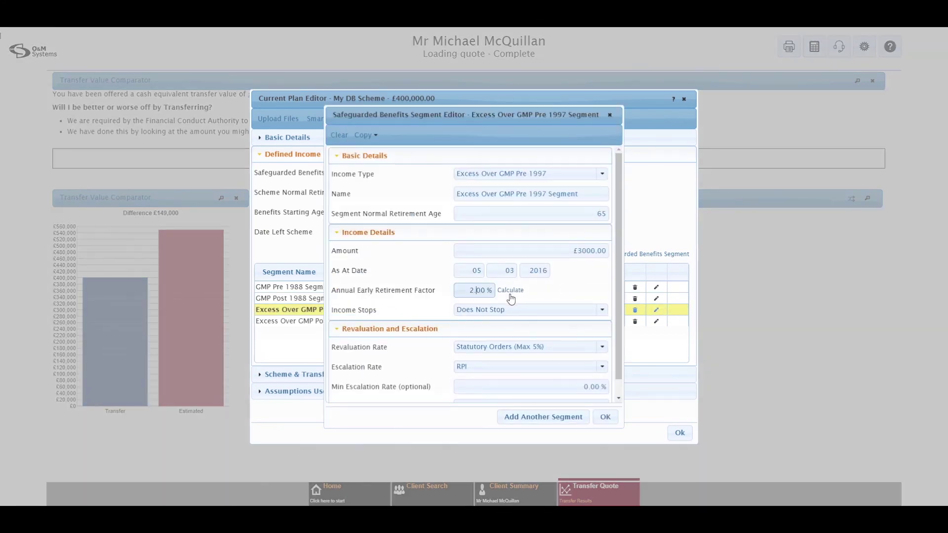
click(604, 417)
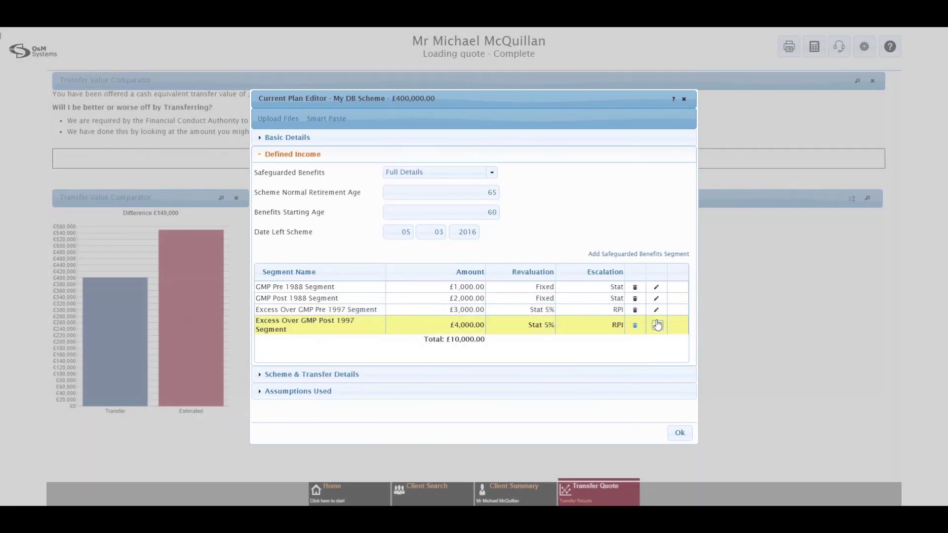
click(657, 325)
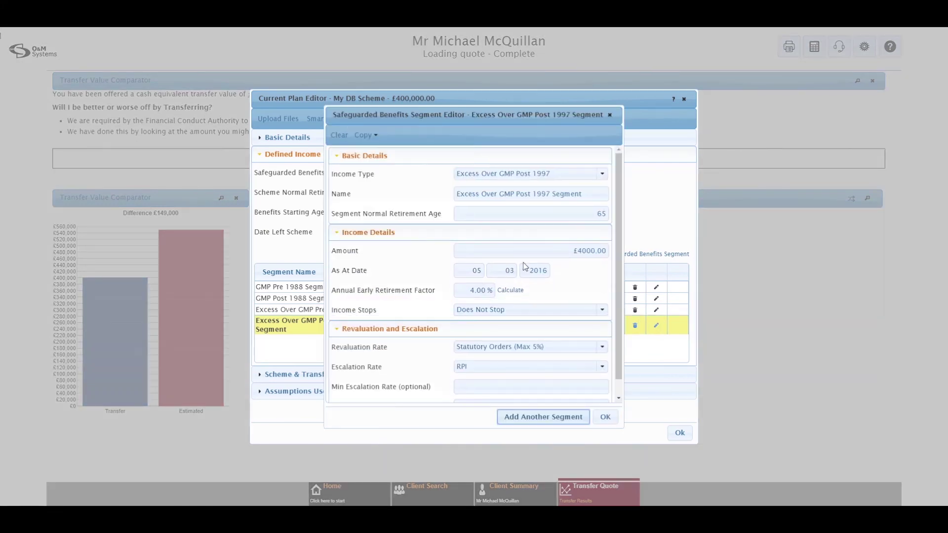
click(474, 291)
text(2.8)
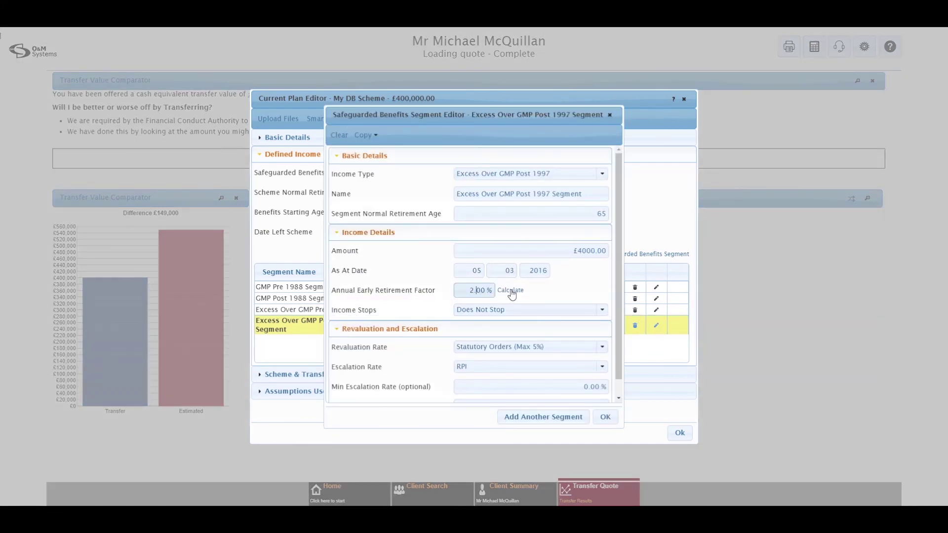
click(605, 417)
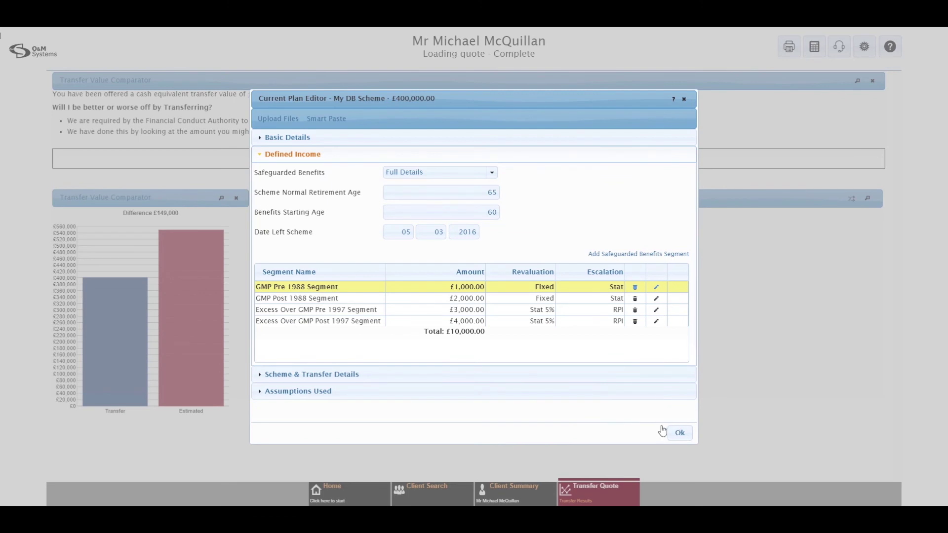
click(325, 391)
- Keep ERF applied at benefits starting age and recalculate the quote to £518,000 replacement cost
scroll(522, 408, down, 3)
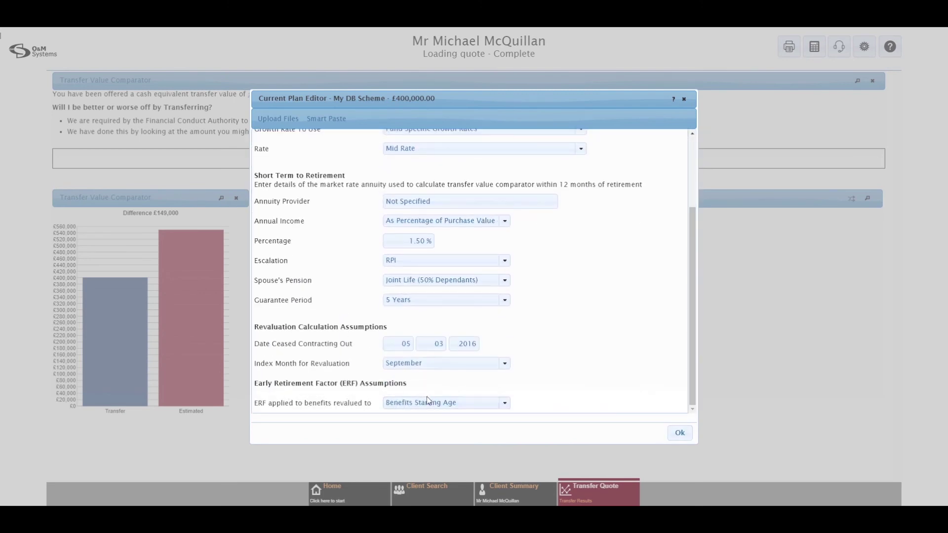
click(504, 404)
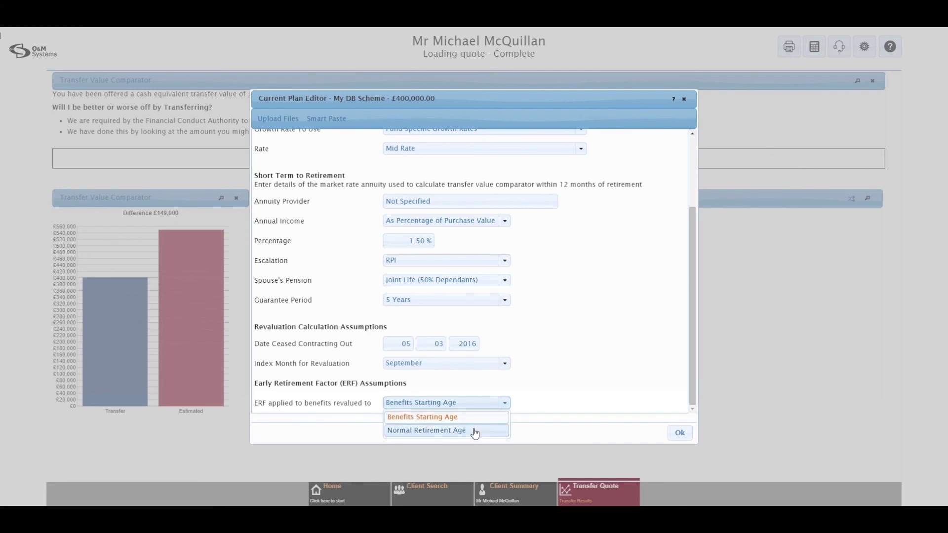
click(582, 378)
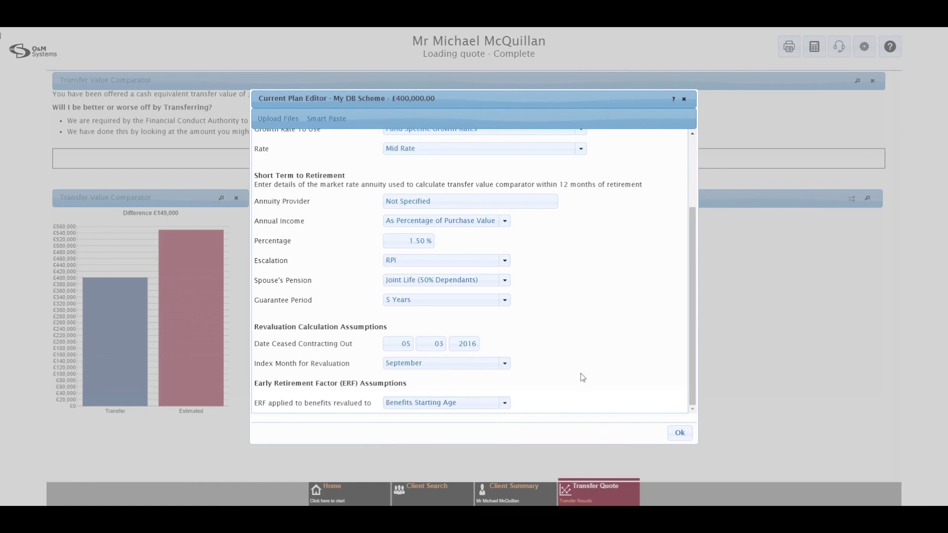
click(679, 435)
click(653, 406)
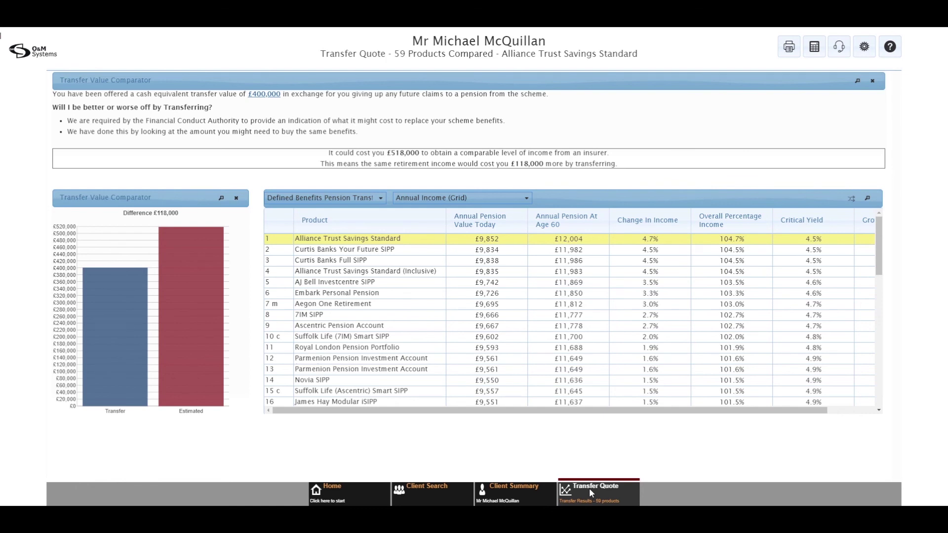
- Switch the quote results to the Results HD plus 3 slides dashboard layout
click(591, 491)
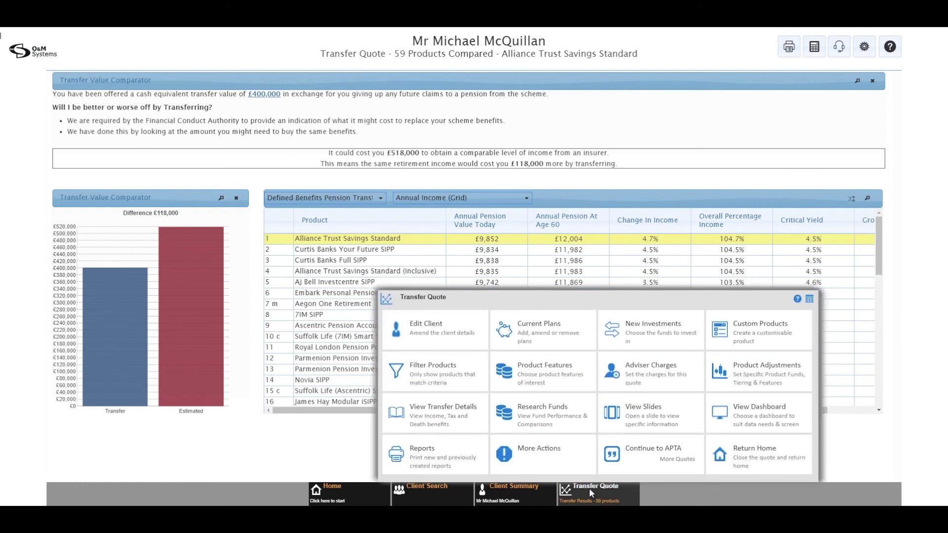
click(776, 417)
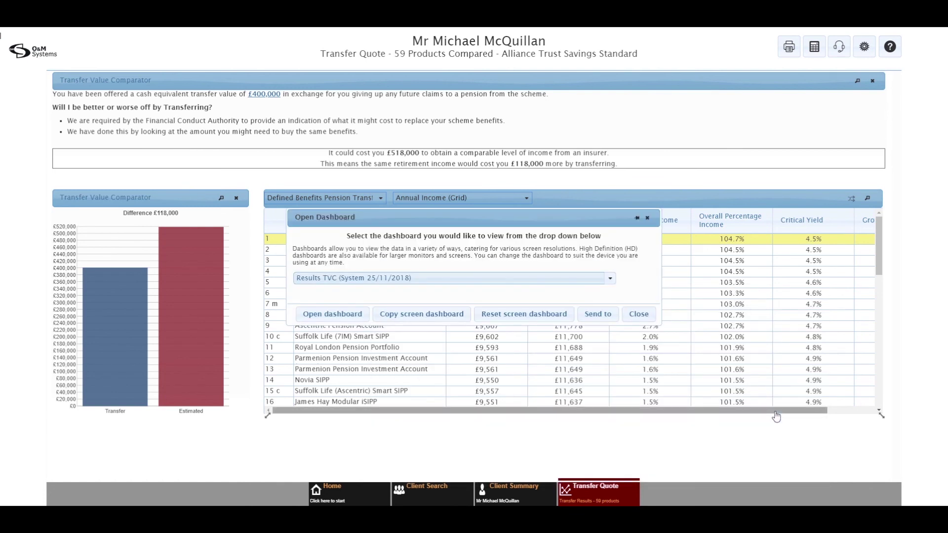
click(610, 278)
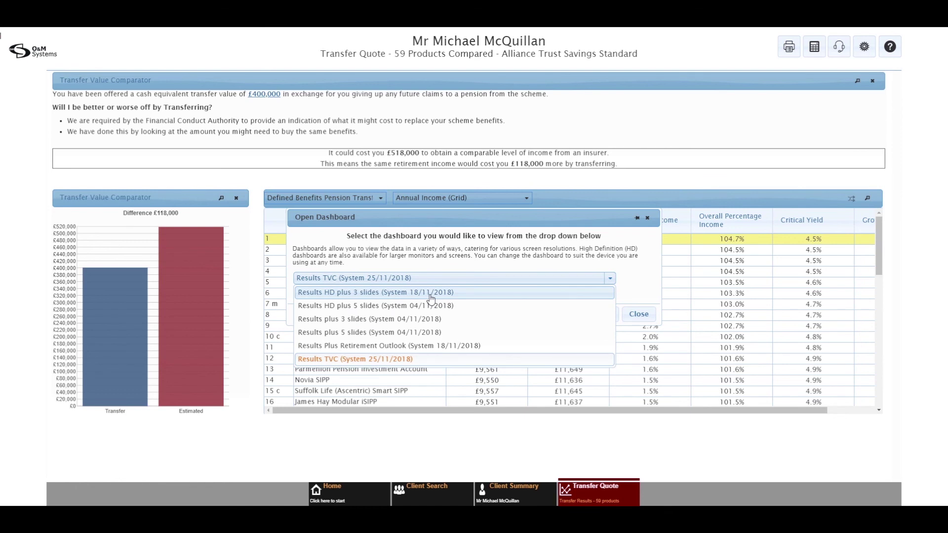
click(430, 296)
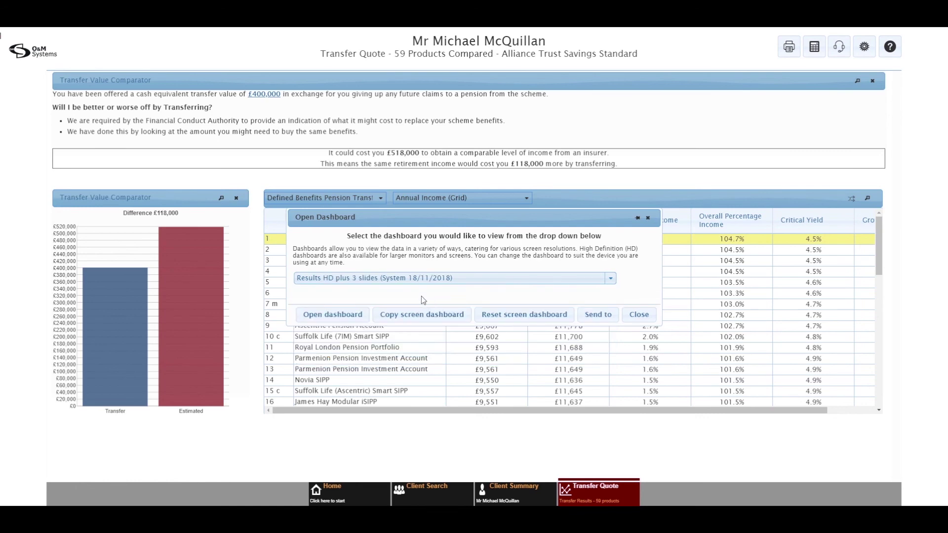
click(339, 321)
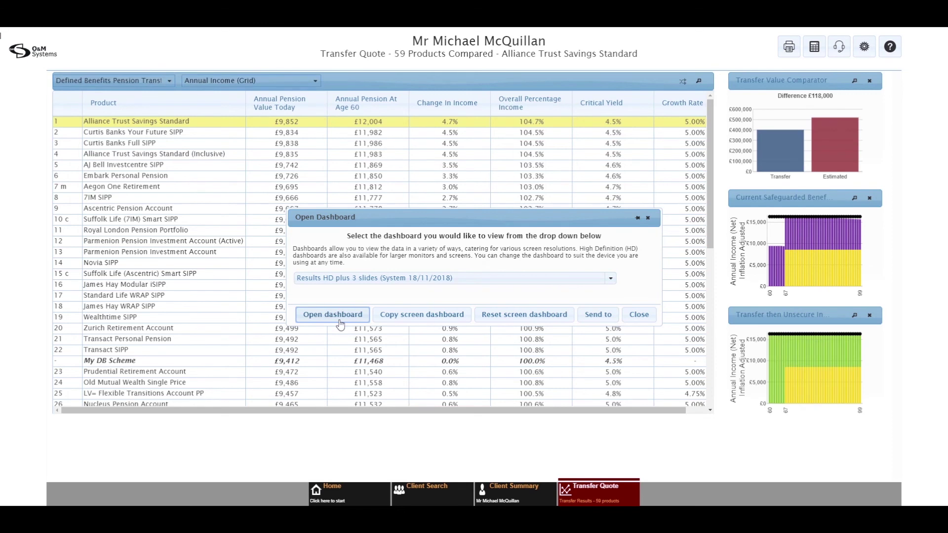
click(639, 315)
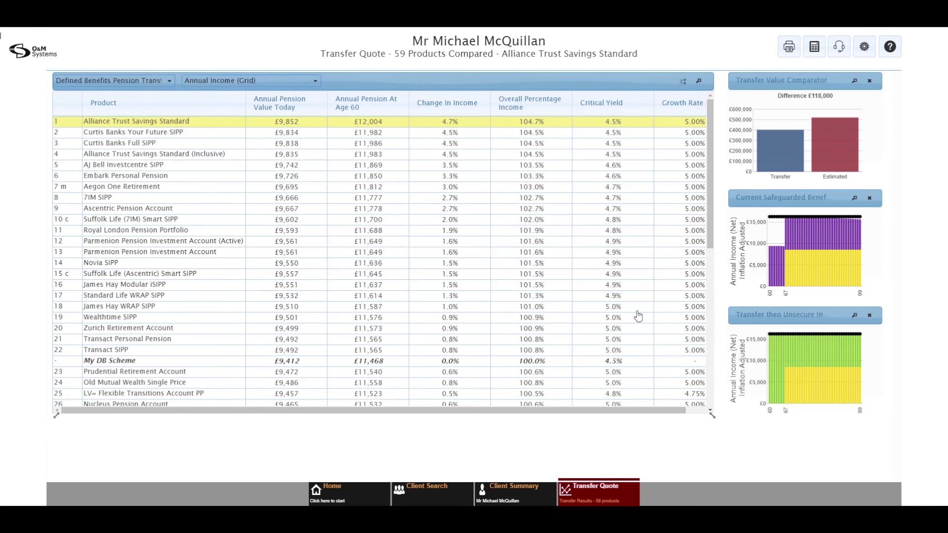